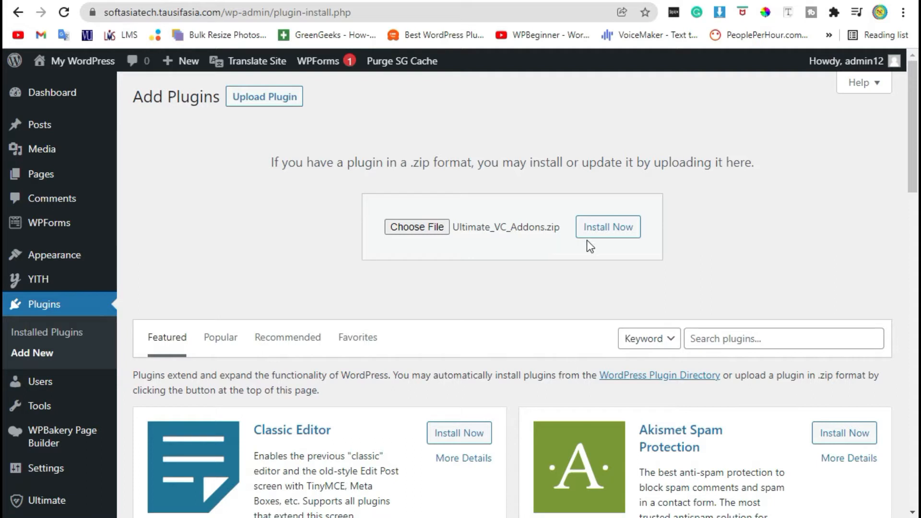
Install the uploaded Ultimate_VC_Addons.zip plugin, replacing the current version with the uploaded one.
{"action": "left_click", "coordinate": [608, 231]}
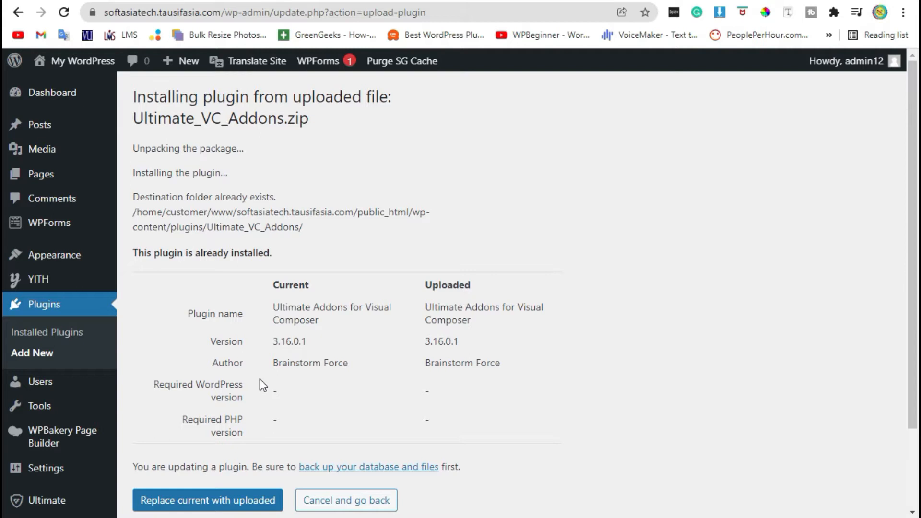
{"action": "scroll", "coordinate": [259, 379], "scroll_direction": "down", "scroll_amount": 2}
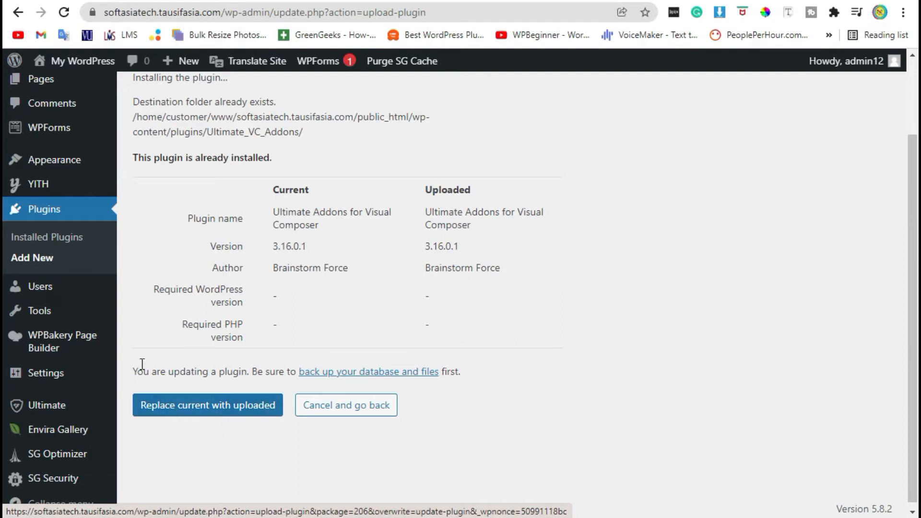
{"action": "left_click", "coordinate": [183, 417]}
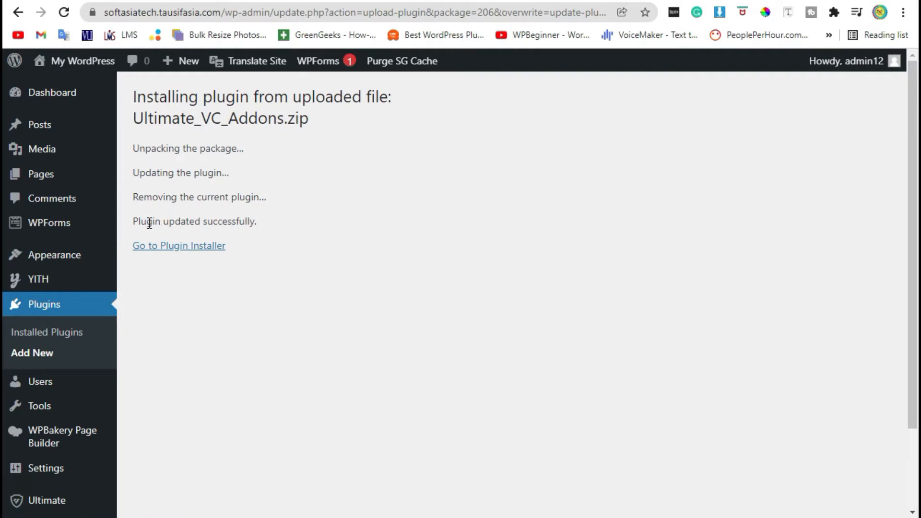
{"action": "left_click_drag", "start_coordinate": [141, 221], "coordinate": [254, 221]}
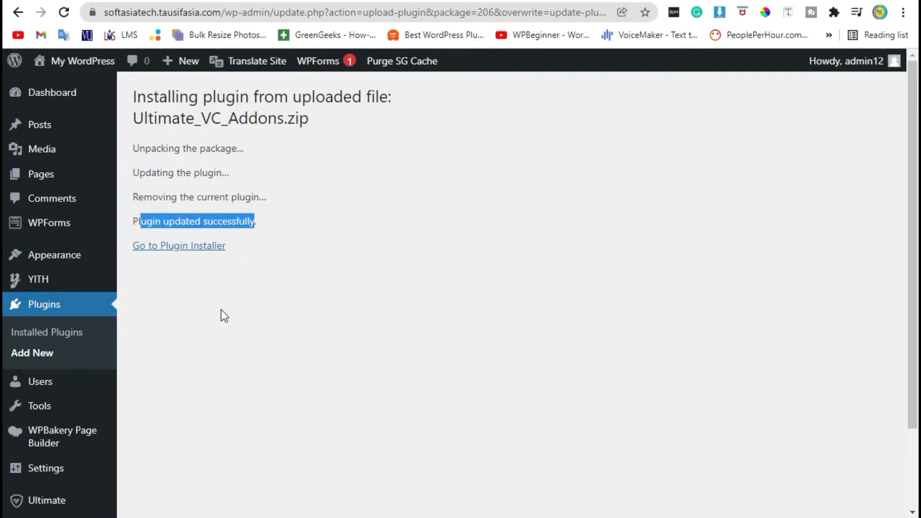
Create a new page titled "Addons" and switch it to the WPBakery Backend Editor.
{"action": "left_click", "coordinate": [60, 93]}
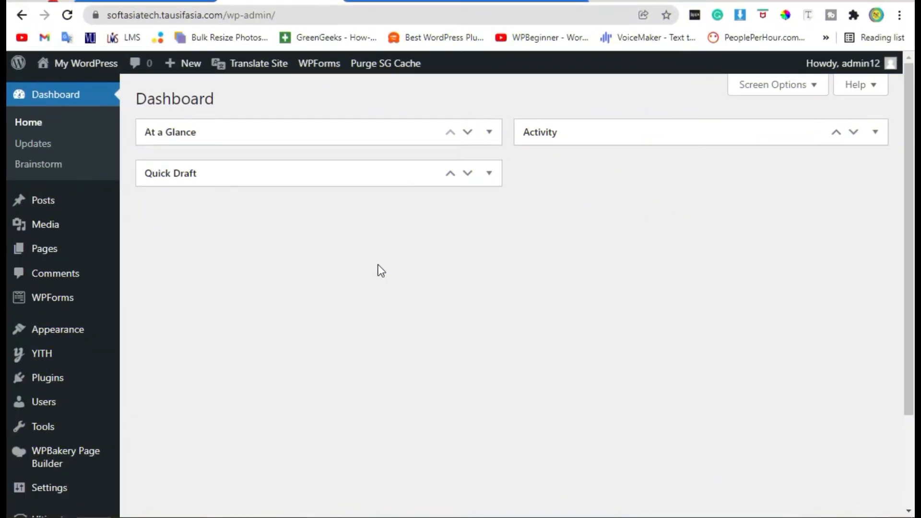
{"action": "mouse_move", "coordinate": [18, 255]}
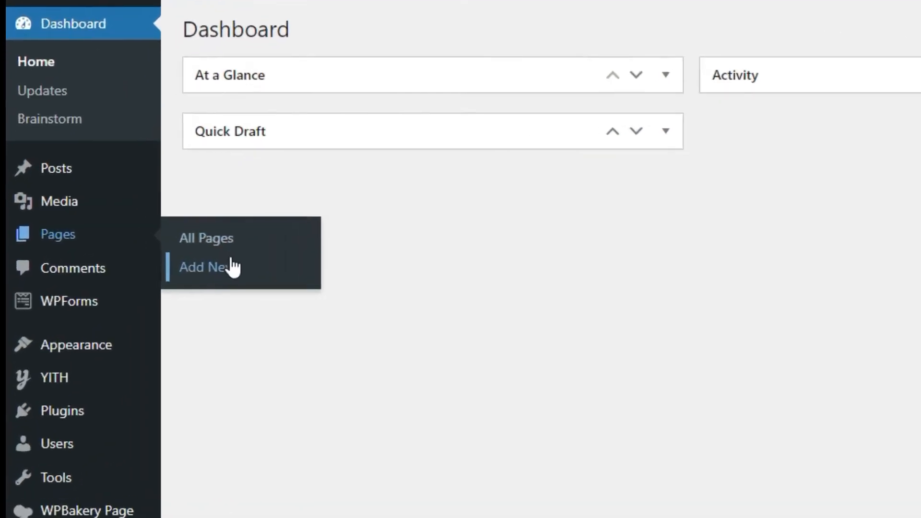
{"action": "left_click", "coordinate": [174, 270]}
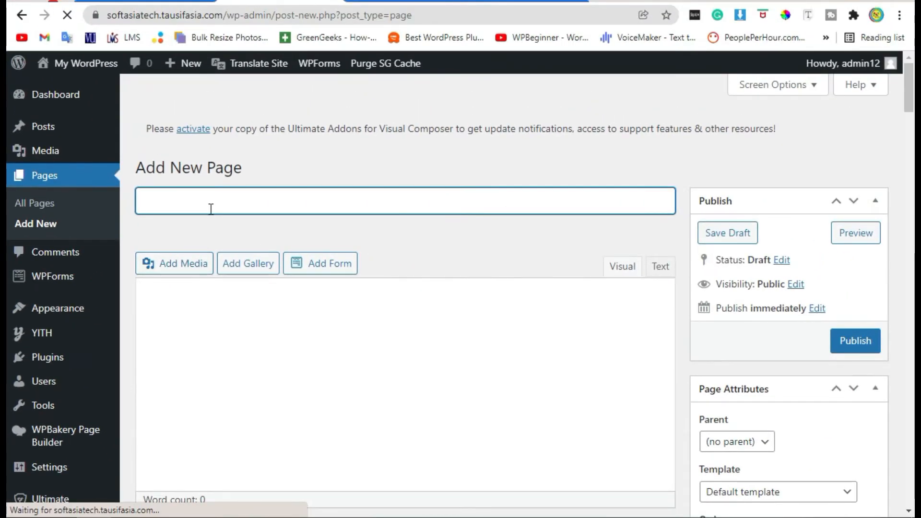
{"action": "type", "text": "Addons"}
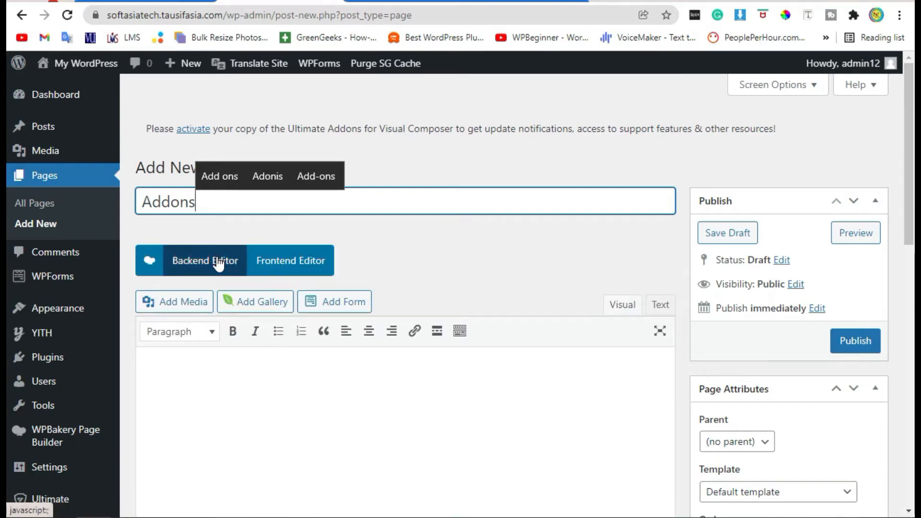
{"action": "left_click", "coordinate": [219, 263]}
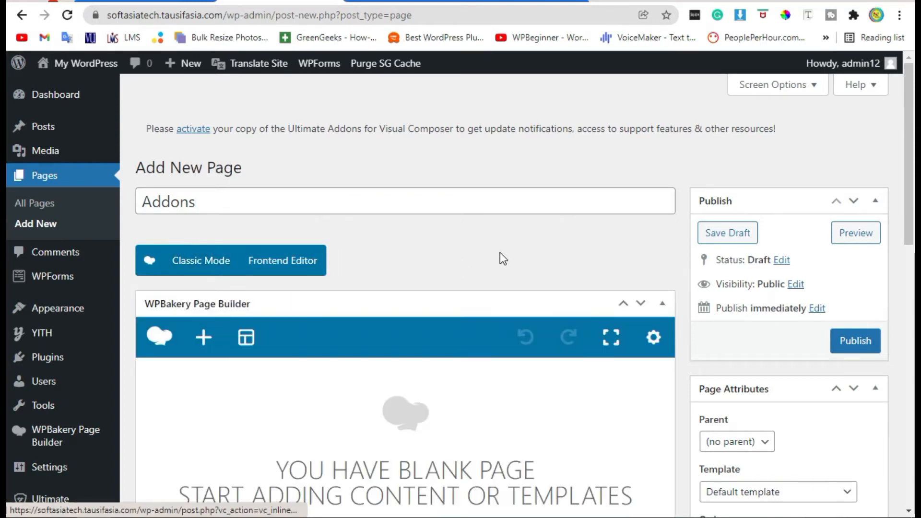
Add a Modal Box element from the Ultimate VC Addons category to the blank page.
{"action": "scroll", "coordinate": [500, 252], "scroll_direction": "down", "scroll_amount": 2}
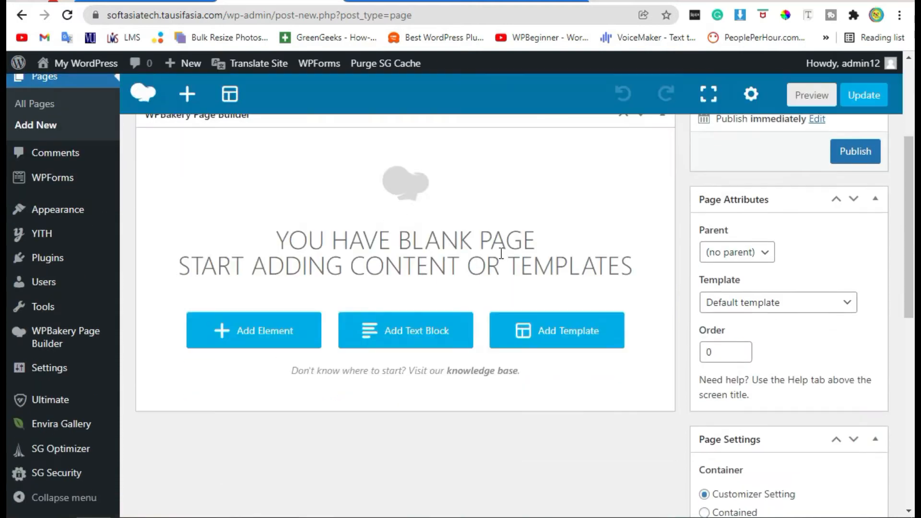
{"action": "left_click", "coordinate": [234, 335]}
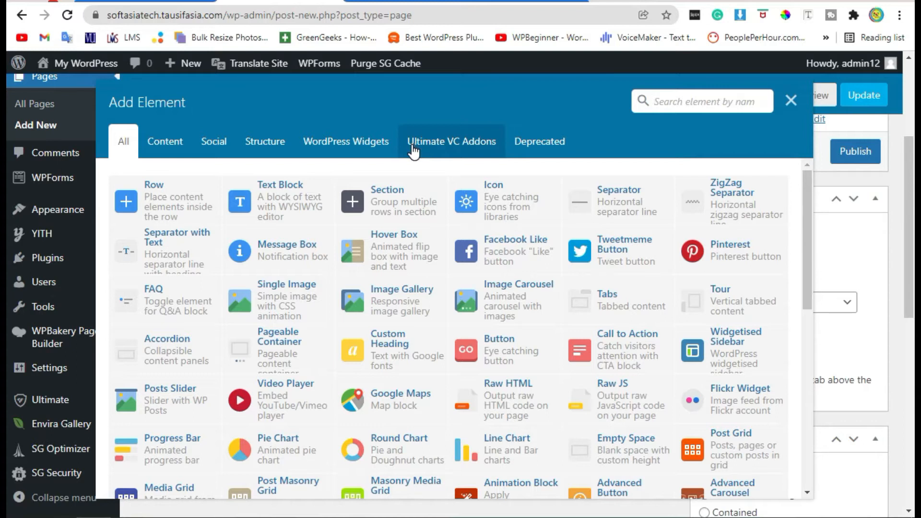
{"action": "left_click", "coordinate": [412, 149]}
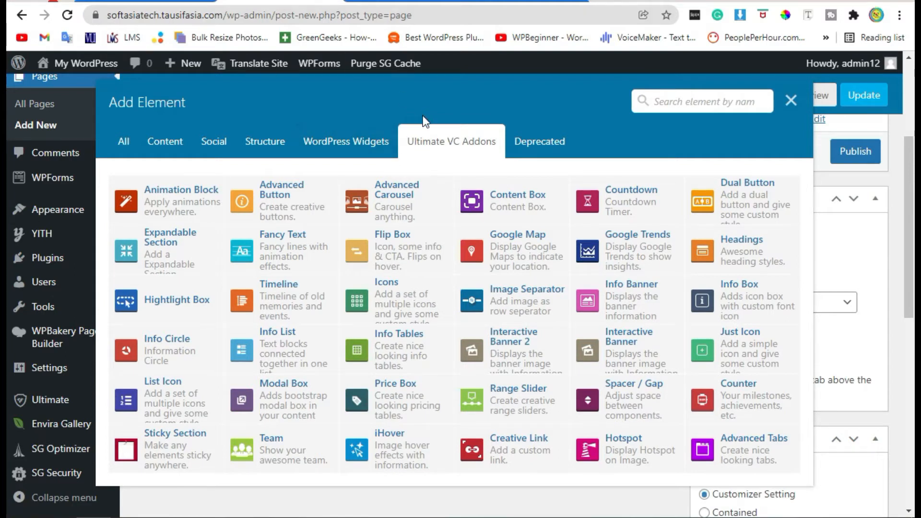
{"action": "left_click", "coordinate": [283, 403]}
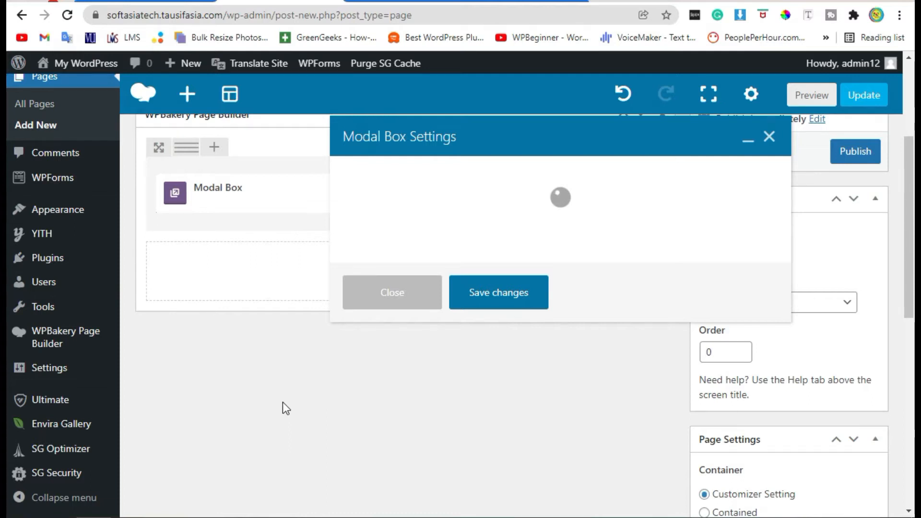
Set the modal box title to "First Pop up Box" in its general settings.
{"action": "scroll", "coordinate": [534, 239], "scroll_direction": "up", "scroll_amount": 8}
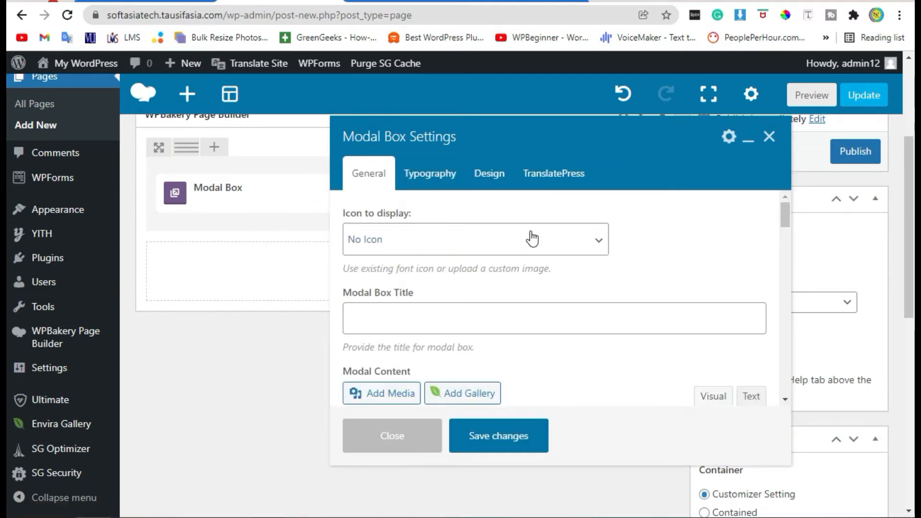
{"action": "scroll", "coordinate": [301, 343], "scroll_direction": "down", "scroll_amount": 5}
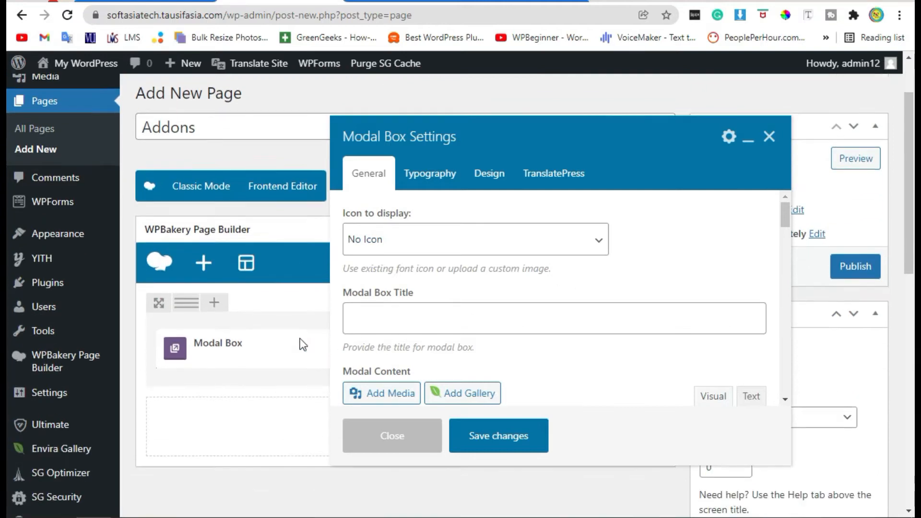
{"action": "left_click", "coordinate": [401, 237]}
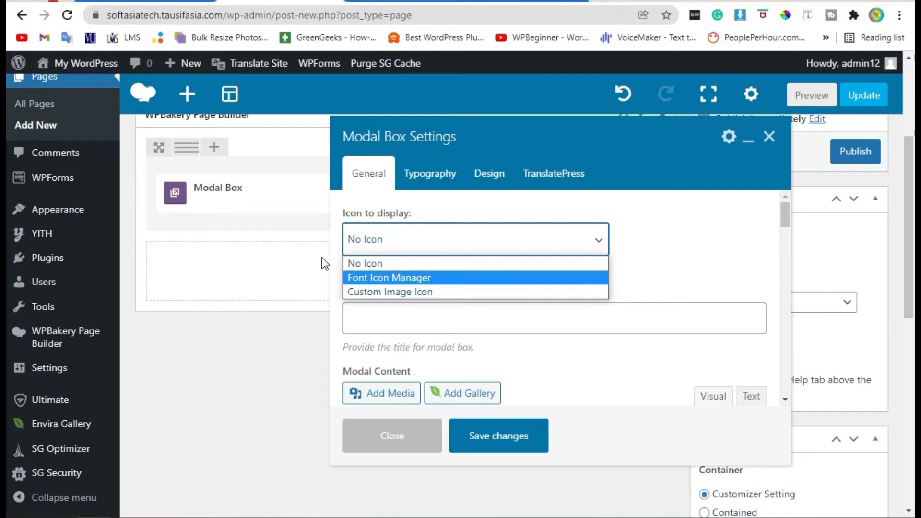
{"action": "left_click", "coordinate": [701, 248]}
{"action": "scroll", "coordinate": [490, 259], "scroll_direction": "down", "scroll_amount": 2}
{"action": "left_click", "coordinate": [382, 234]}
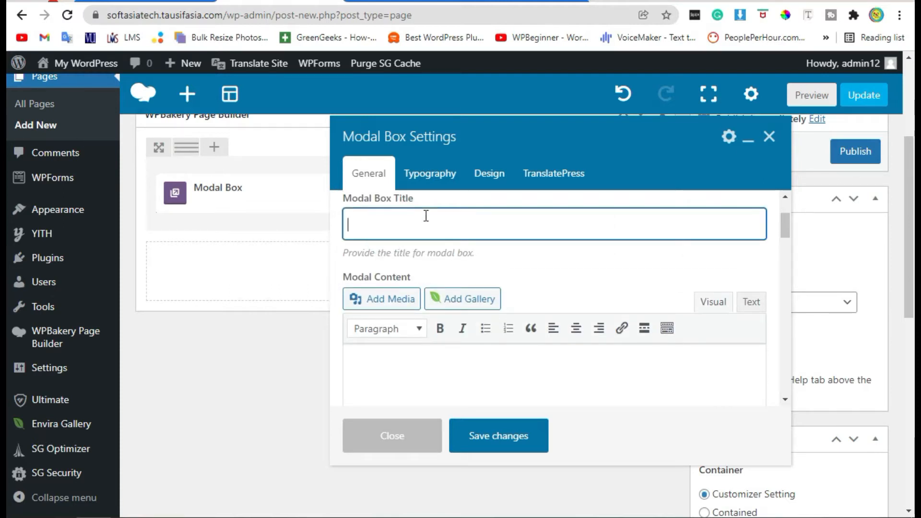
{"action": "type", "text": "First "}
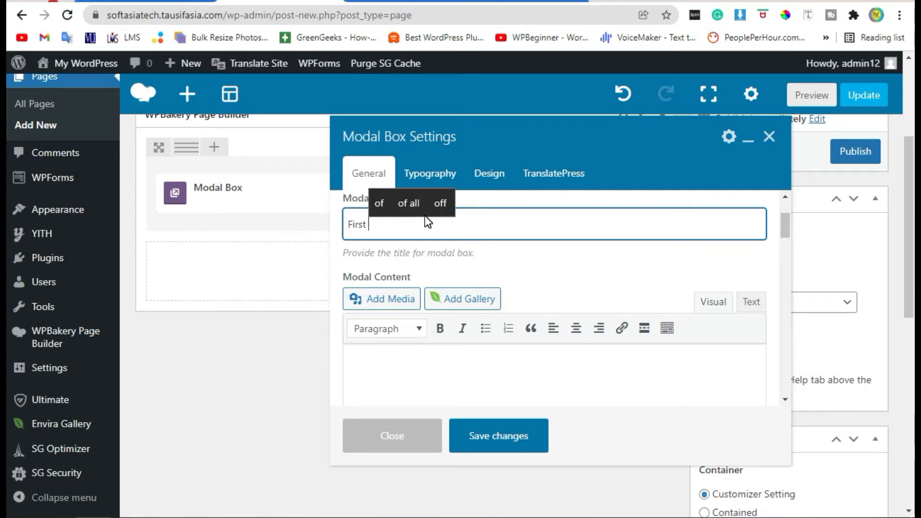
{"action": "type", "text": "Pop"}
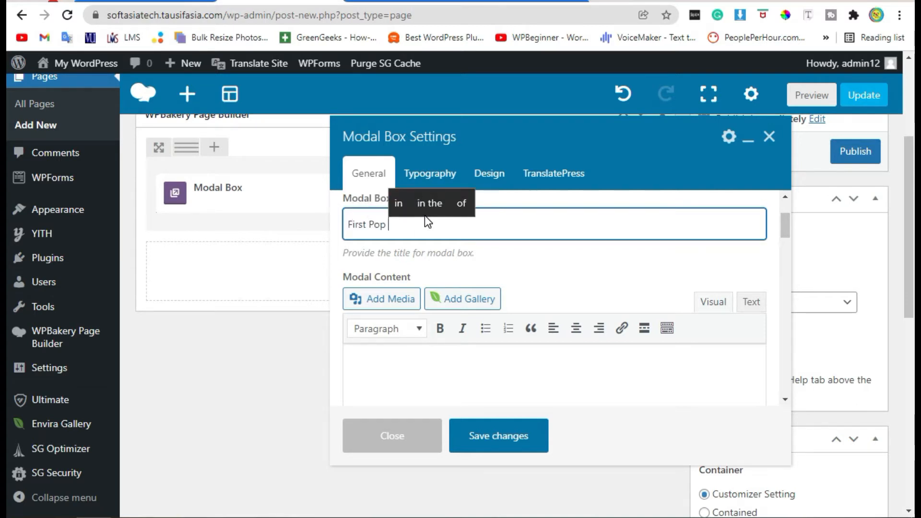
{"action": "type", "text": " up Bi"}
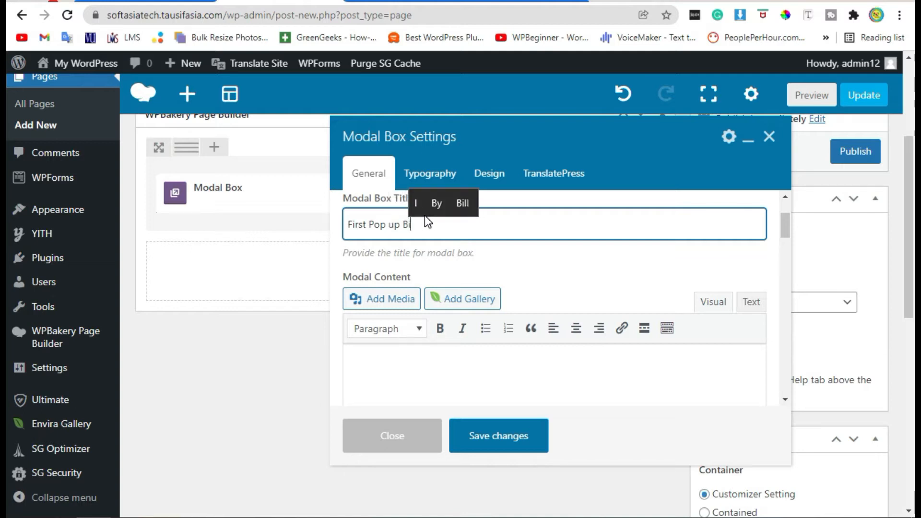
{"action": "key", "text": "BackSpace"}
{"action": "type", "text": "ox"}
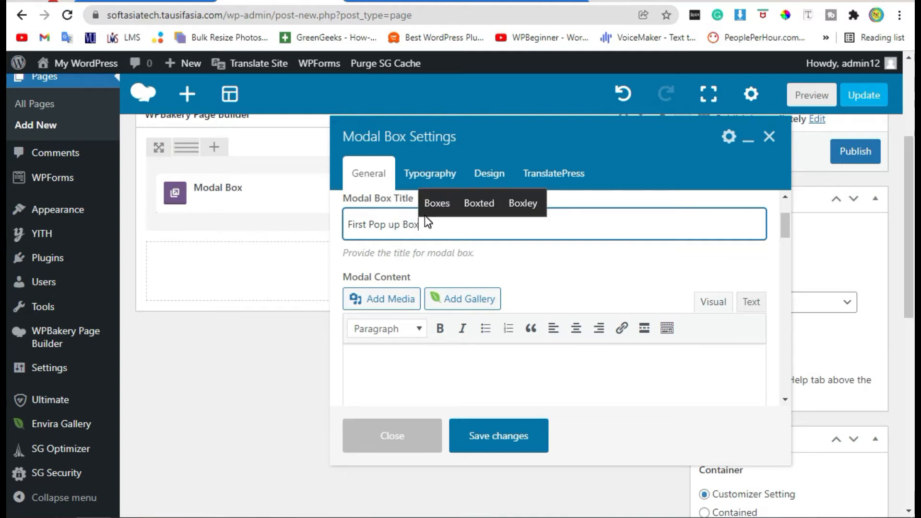
Paste the copied Lorem ipsum paragraph as the modal content and start a new line below it.
{"action": "scroll", "coordinate": [549, 255], "scroll_direction": "down", "scroll_amount": 2}
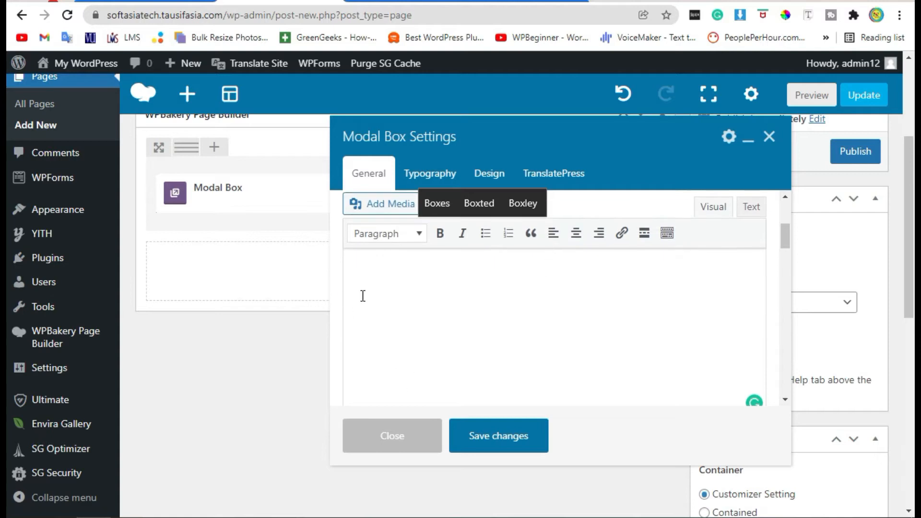
{"action": "left_click", "coordinate": [408, 277]}
{"action": "type", "text": "Lorem ipsum dolor sit amet, consectetur adipiscing elit. Curabitur euismod tortor id fermentum porttitor. Sed egestas quam a enim cursus blandit. Ut at justo at erat accumsan elementum vitae sed ipsum. Nunc posuere volutpat magna dictum vestibulum. Vivamus non suscipit enim. Praesent et interdum leo, egestas ultricies erat. Curabitur auctor est in nibh faucibus, ac interdum erat fringilla. Proin varius mollis purus. Sed suscipit nulla justo, nec aliquam velit tincidunt id. Phasellus id nisl consequat, dignissim mauris nec, tempor lorem. Maecenas vehicula nunc justo, ut lobortis magna varius eu. Nunc in iaculis sem."}
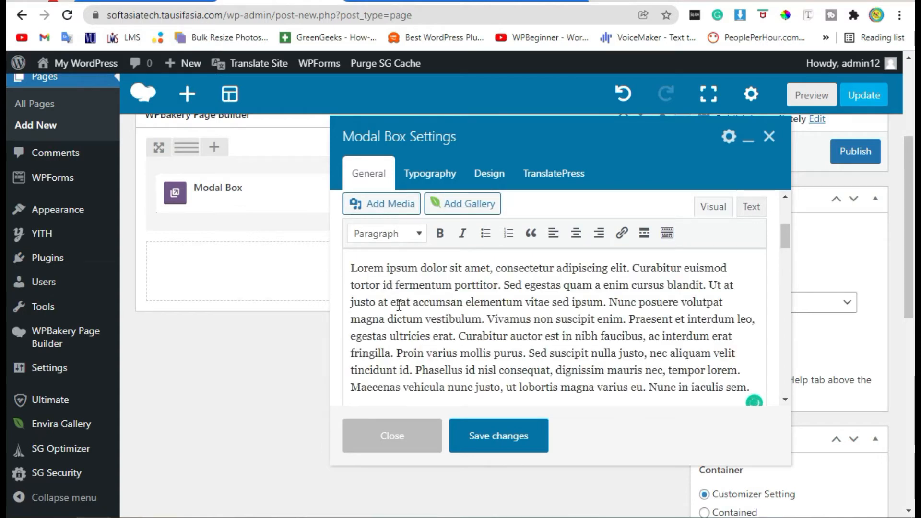
{"action": "scroll", "coordinate": [399, 305], "scroll_direction": "down", "scroll_amount": 4}
{"action": "scroll", "coordinate": [529, 299], "scroll_direction": "up", "scroll_amount": 2}
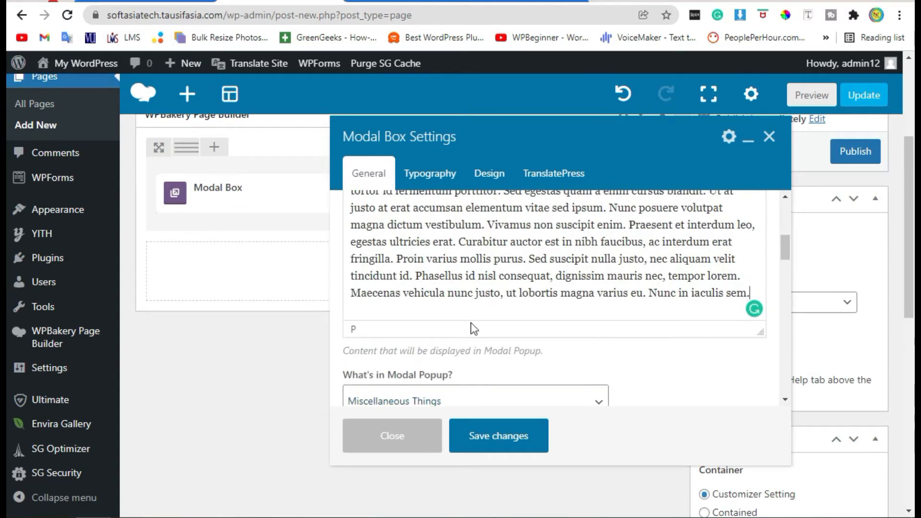
{"action": "left_click", "coordinate": [757, 288]}
{"action": "key", "text": "Return"}
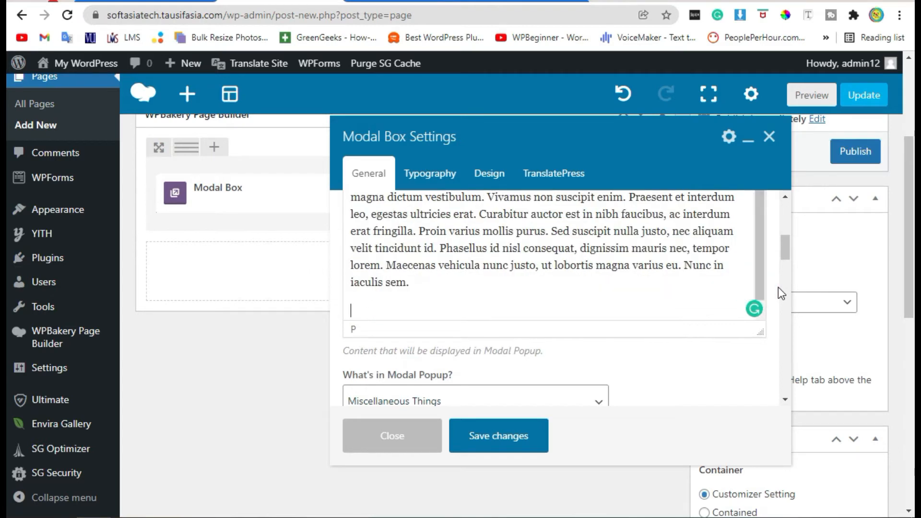
Insert the image neve-minimal-blogger-05.jpg from the media library below the modal text.
{"action": "scroll", "coordinate": [649, 369], "scroll_direction": "up", "scroll_amount": 2}
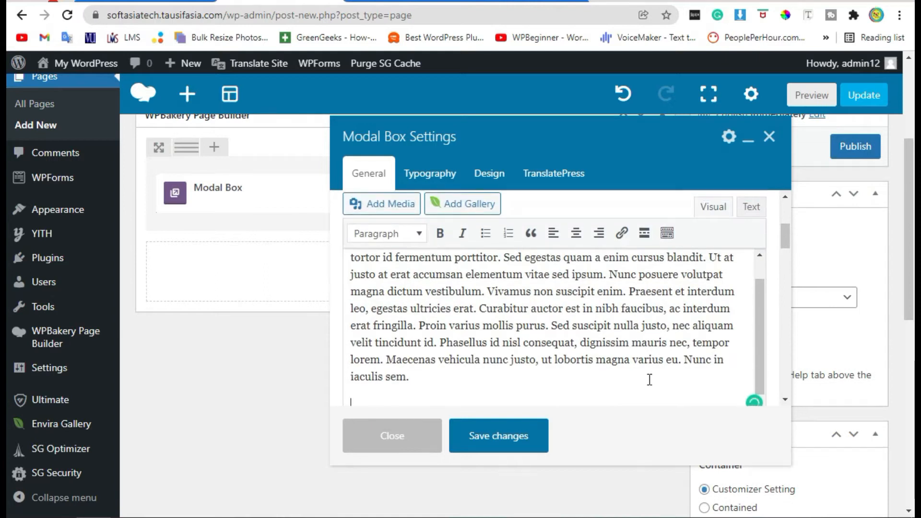
{"action": "left_click", "coordinate": [381, 204]}
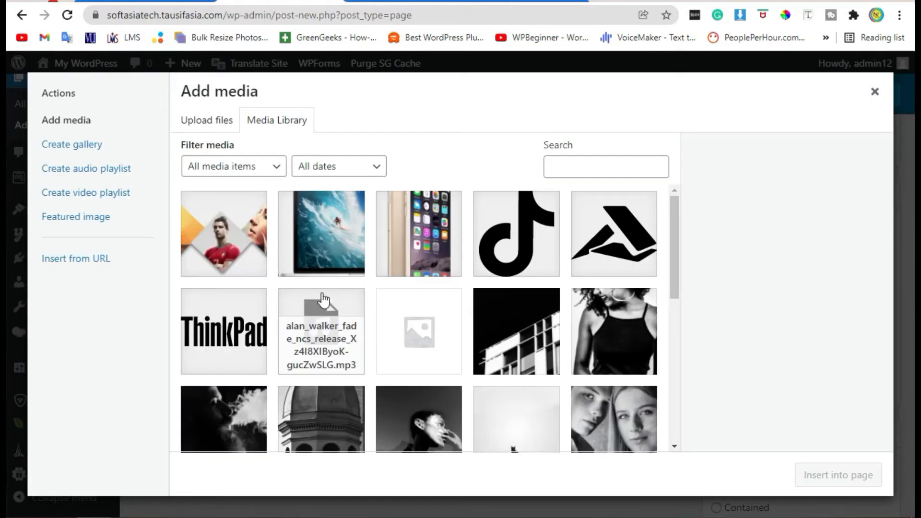
{"action": "scroll", "coordinate": [333, 296], "scroll_direction": "down", "scroll_amount": 8}
{"action": "scroll", "coordinate": [525, 250], "scroll_direction": "up", "scroll_amount": 4}
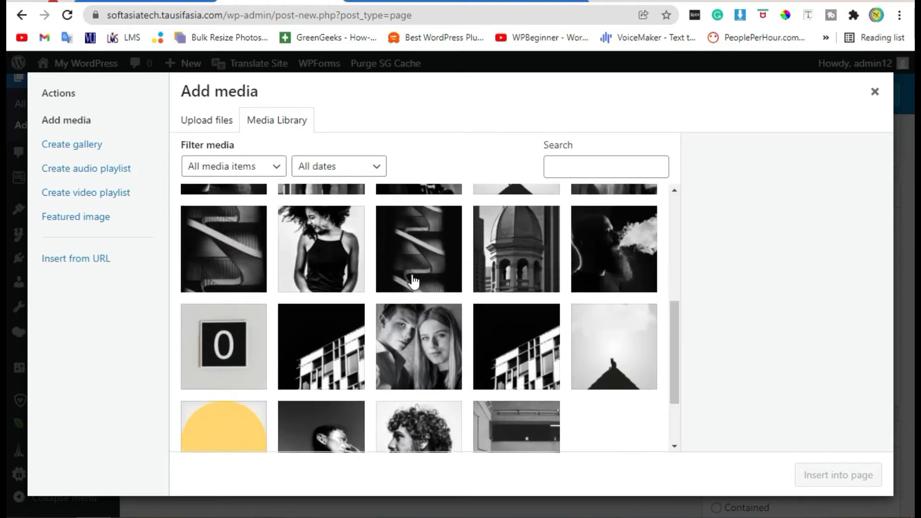
{"action": "left_click", "coordinate": [517, 336]}
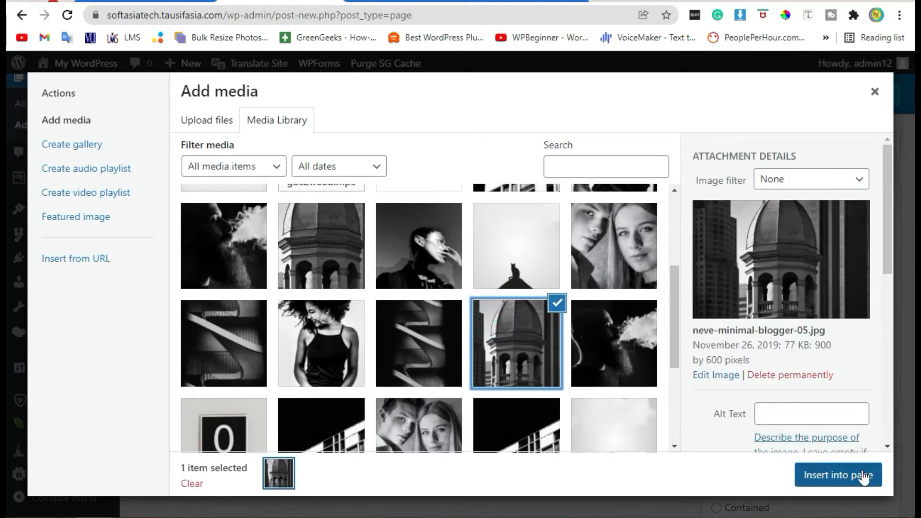
{"action": "left_click", "coordinate": [862, 476]}
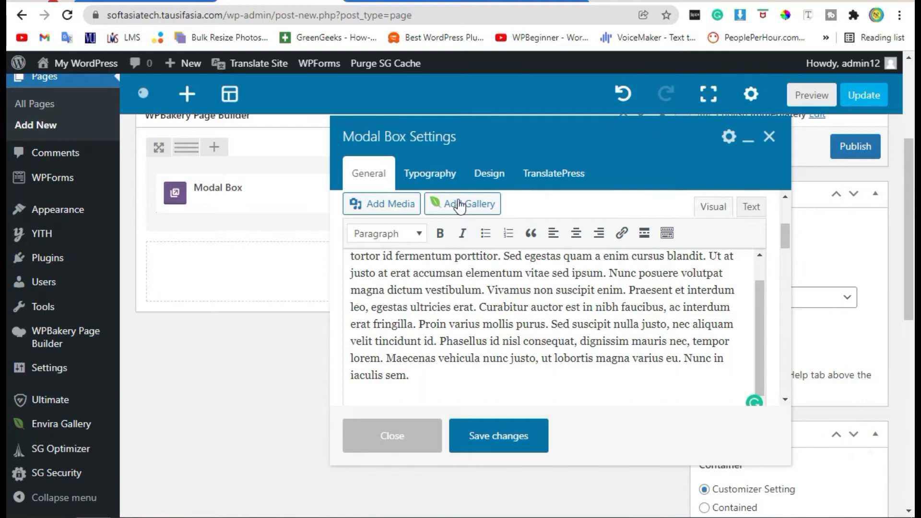
Enlarge the inserted tower image to about the full width of the modal content area.
{"action": "scroll", "coordinate": [660, 321], "scroll_direction": "down", "scroll_amount": 3}
{"action": "scroll", "coordinate": [647, 333], "scroll_direction": "up", "scroll_amount": 2}
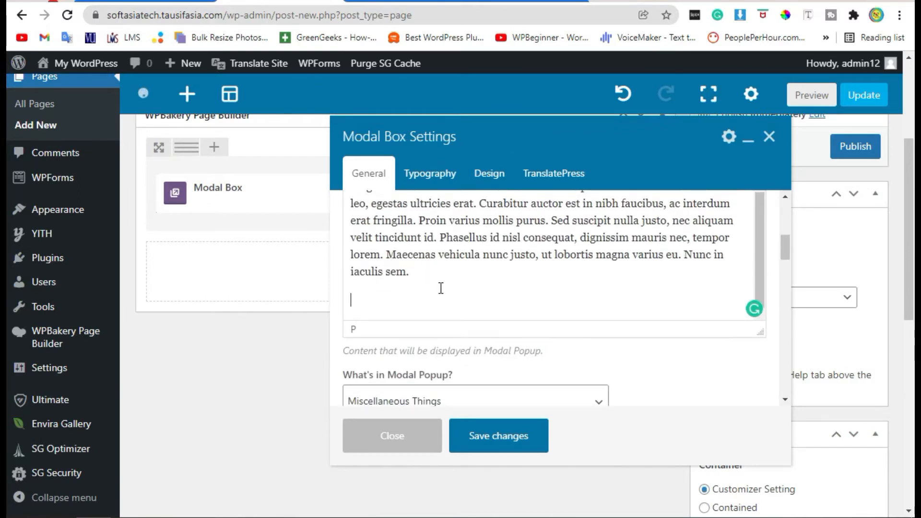
{"action": "scroll", "coordinate": [551, 254], "scroll_direction": "up", "scroll_amount": 2}
{"action": "scroll", "coordinate": [552, 254], "scroll_direction": "down", "scroll_amount": 2}
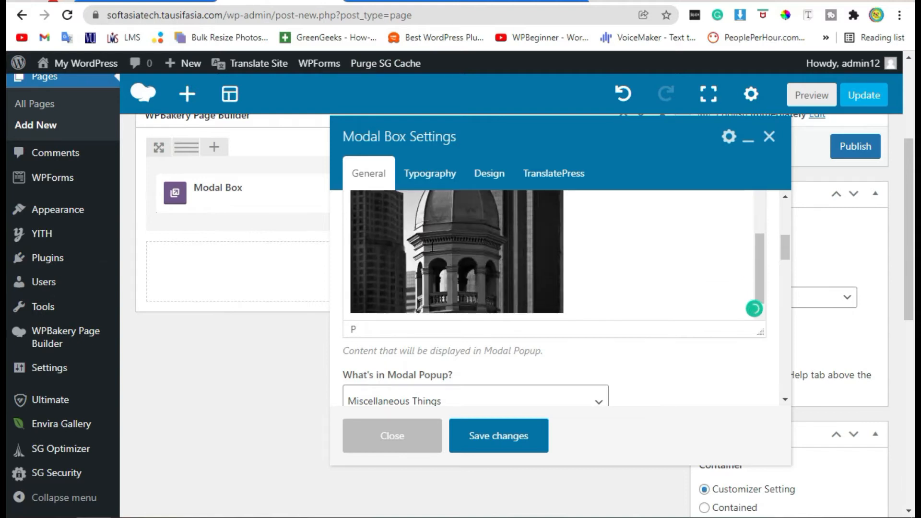
{"action": "left_click", "coordinate": [433, 246]}
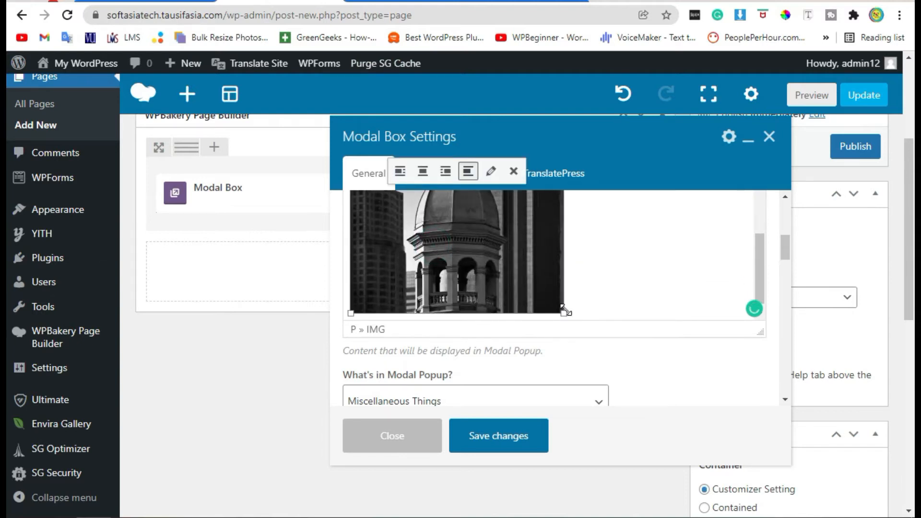
{"action": "left_click_drag", "start_coordinate": [564, 312], "coordinate": [750, 333]}
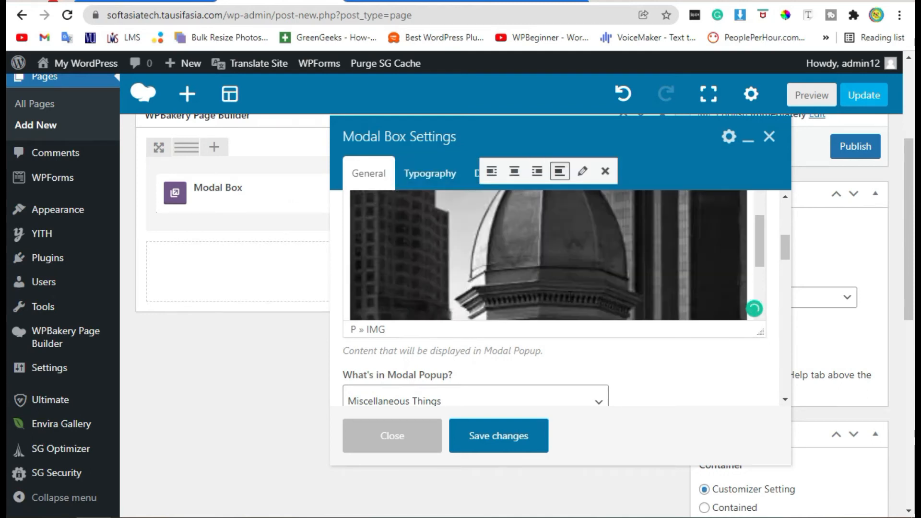
{"action": "scroll", "coordinate": [628, 291], "scroll_direction": "up", "scroll_amount": 3}
{"action": "scroll", "coordinate": [608, 259], "scroll_direction": "down", "scroll_amount": 2}
{"action": "scroll", "coordinate": [607, 259], "scroll_direction": "down", "scroll_amount": 1}
{"action": "mouse_move", "coordinate": [349, 236]}
{"action": "left_mouse_down"}
{"action": "mouse_move", "coordinate": [361, 250]}
{"action": "mouse_move", "coordinate": [351, 236]}
{"action": "left_mouse_up"}
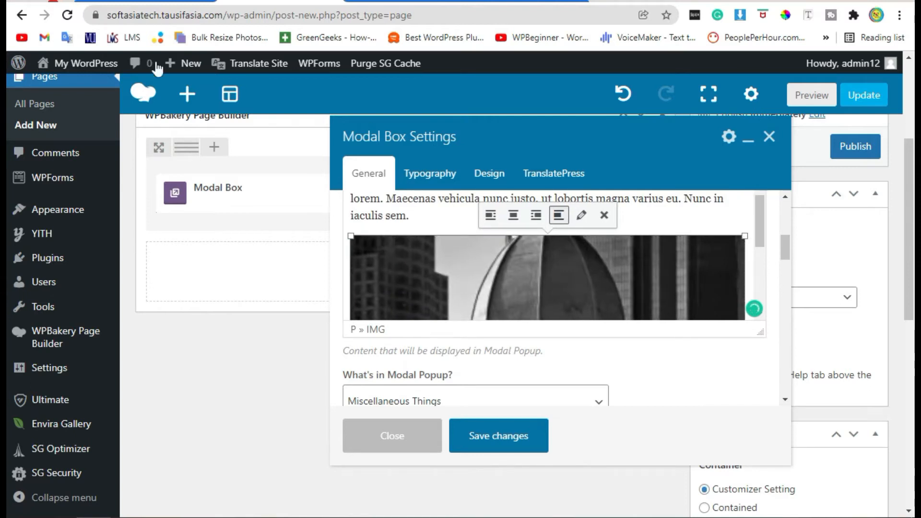
Try the alignment options on the tower image in the modal content and leave it centre-aligned.
{"action": "left_click", "coordinate": [513, 216]}
{"action": "left_click", "coordinate": [537, 215]}
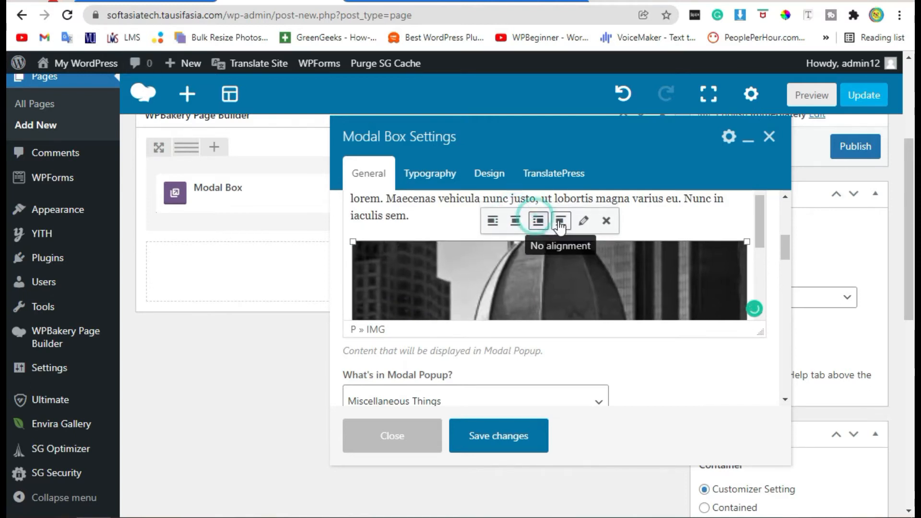
{"action": "left_click", "coordinate": [491, 220]}
{"action": "left_click", "coordinate": [512, 221]}
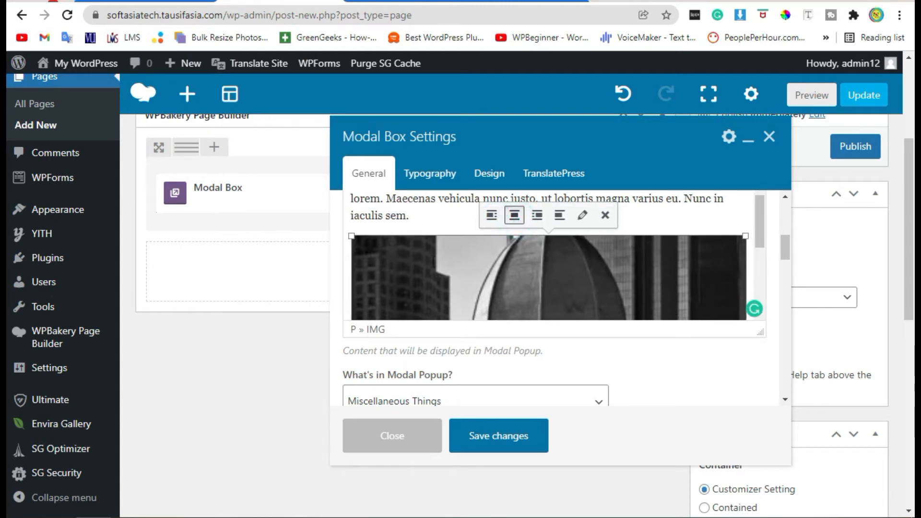
Review the choices for what the modal popup contains and keep Miscellaneous Things.
{"action": "scroll", "coordinate": [645, 335], "scroll_direction": "down", "scroll_amount": 2}
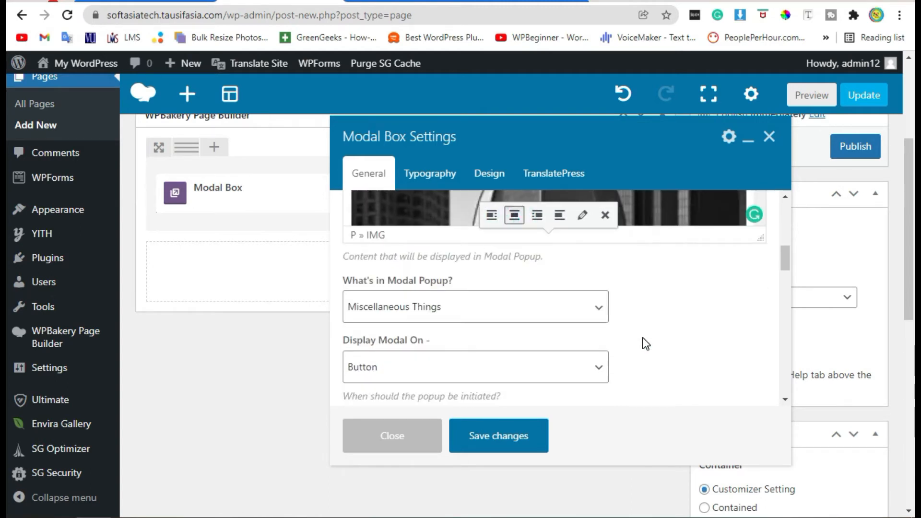
{"action": "scroll", "coordinate": [638, 312], "scroll_direction": "down", "scroll_amount": 2}
{"action": "left_click", "coordinate": [448, 224]}
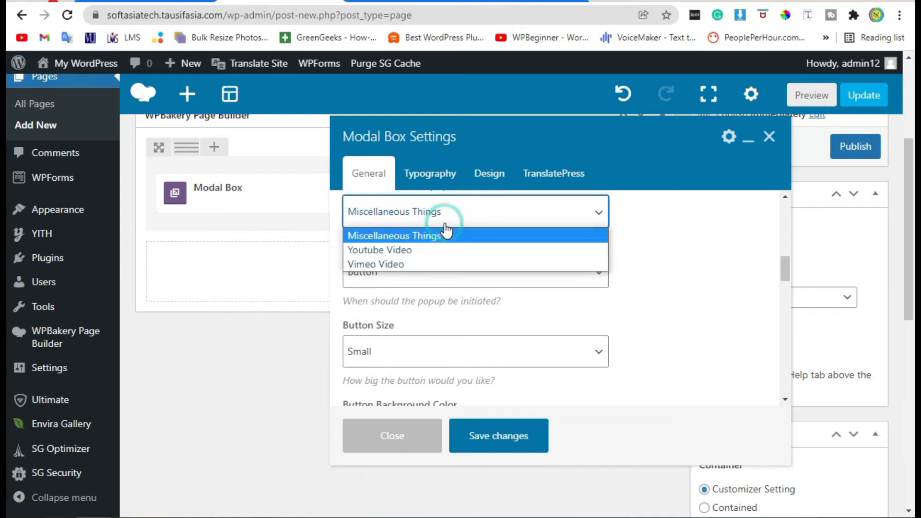
{"action": "left_click", "coordinate": [452, 234]}
Try Image, Text and On Page Load as the modal's display trigger, and return it to Button.
{"action": "left_click_drag", "start_coordinate": [345, 245], "coordinate": [431, 263]}
{"action": "left_click", "coordinate": [420, 269]}
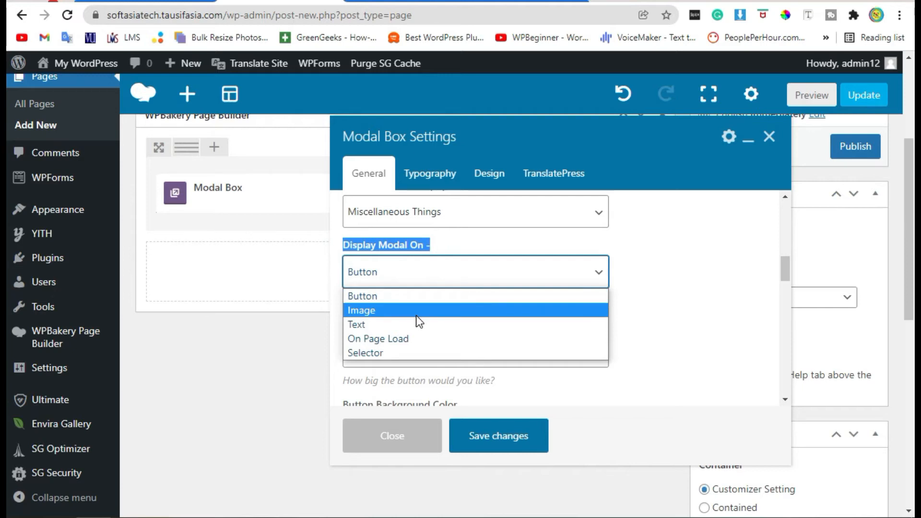
{"action": "left_click", "coordinate": [416, 316]}
{"action": "left_click", "coordinate": [418, 273]}
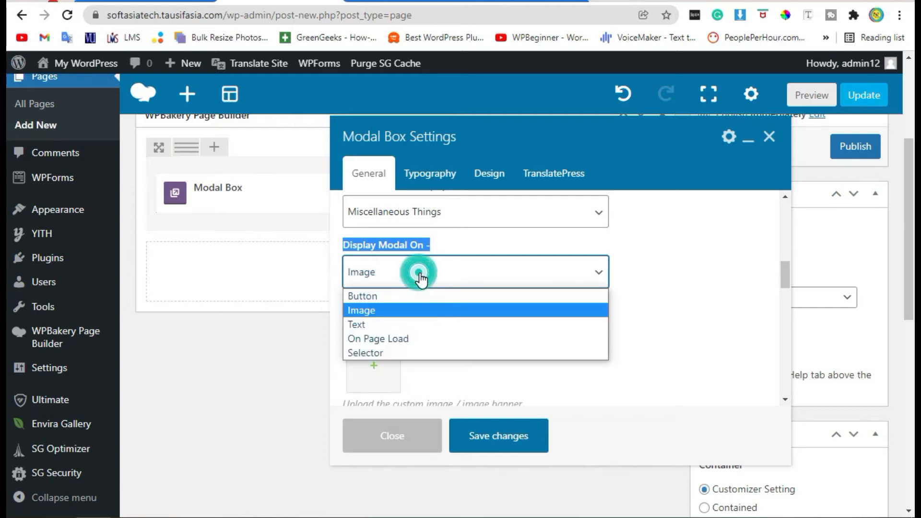
{"action": "left_click", "coordinate": [450, 324]}
{"action": "left_click", "coordinate": [470, 272]}
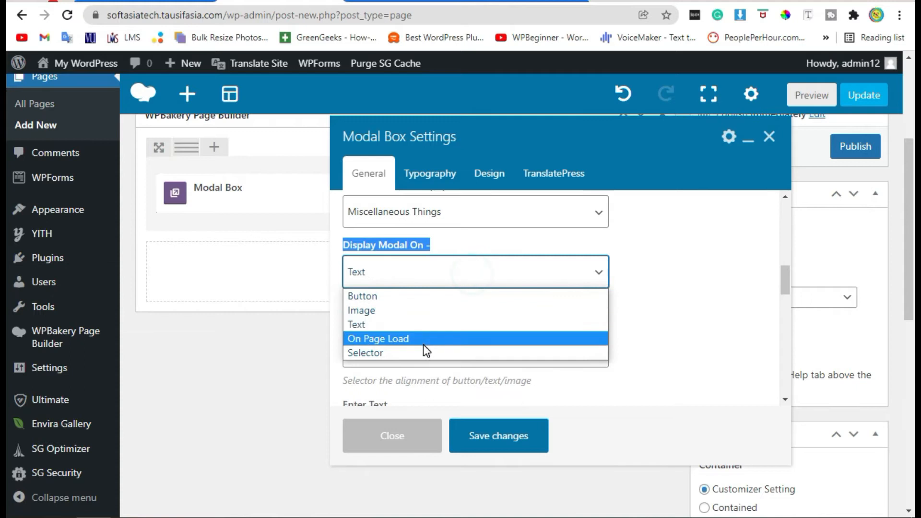
{"action": "left_click", "coordinate": [423, 339]}
{"action": "left_click", "coordinate": [475, 318]}
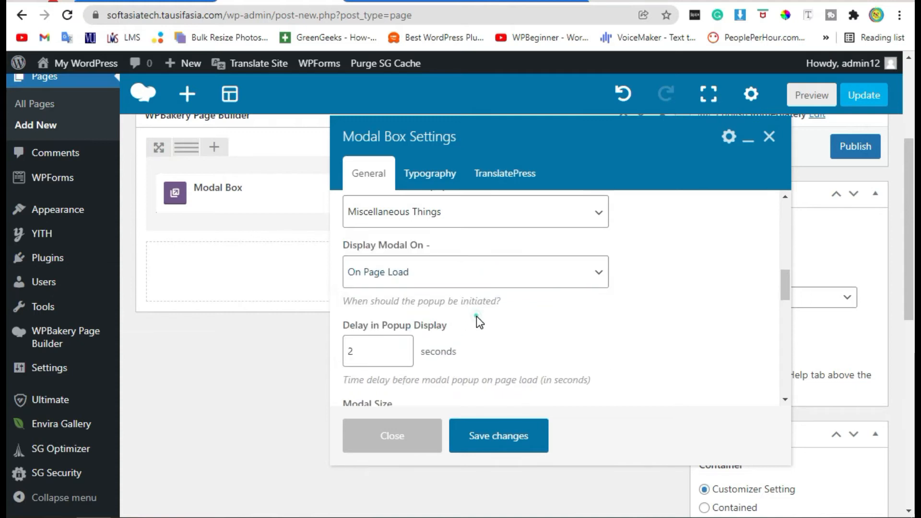
{"action": "left_click", "coordinate": [413, 272]}
{"action": "left_click", "coordinate": [421, 300]}
Set the size of the button that opens the modal to Large.
{"action": "scroll", "coordinate": [620, 327], "scroll_direction": "down", "scroll_amount": 2}
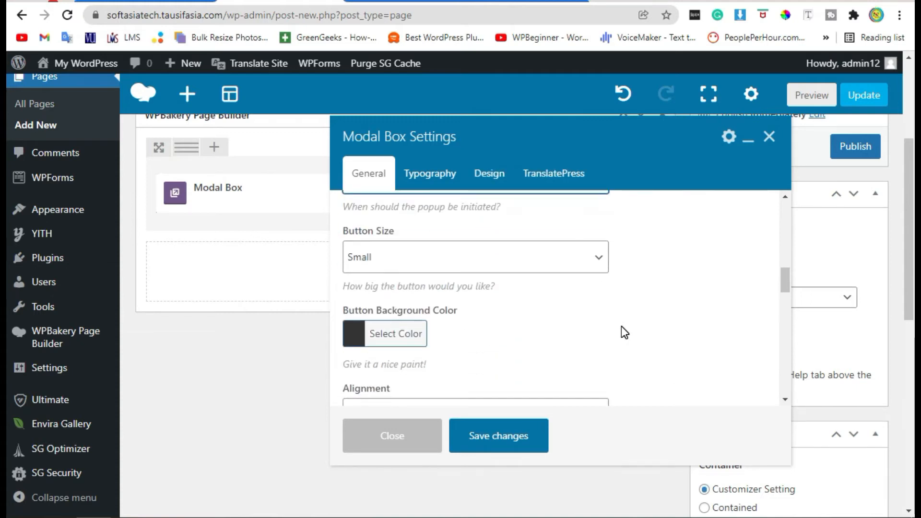
{"action": "scroll", "coordinate": [621, 328], "scroll_direction": "up", "scroll_amount": 2}
{"action": "scroll", "coordinate": [696, 294], "scroll_direction": "down", "scroll_amount": 2}
{"action": "left_click", "coordinate": [470, 257]}
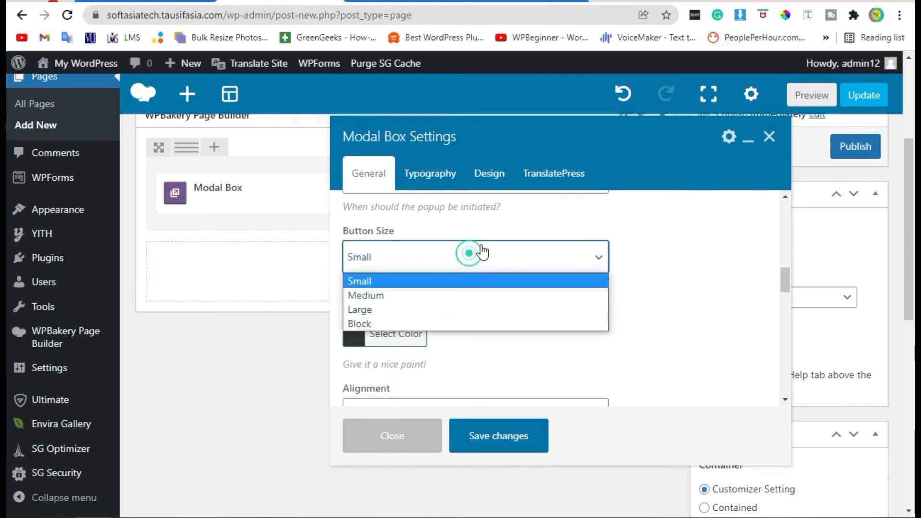
{"action": "left_click", "coordinate": [411, 309]}
Change the button background colour to the preset red swatch.
{"action": "scroll", "coordinate": [594, 287], "scroll_direction": "down", "scroll_amount": 2}
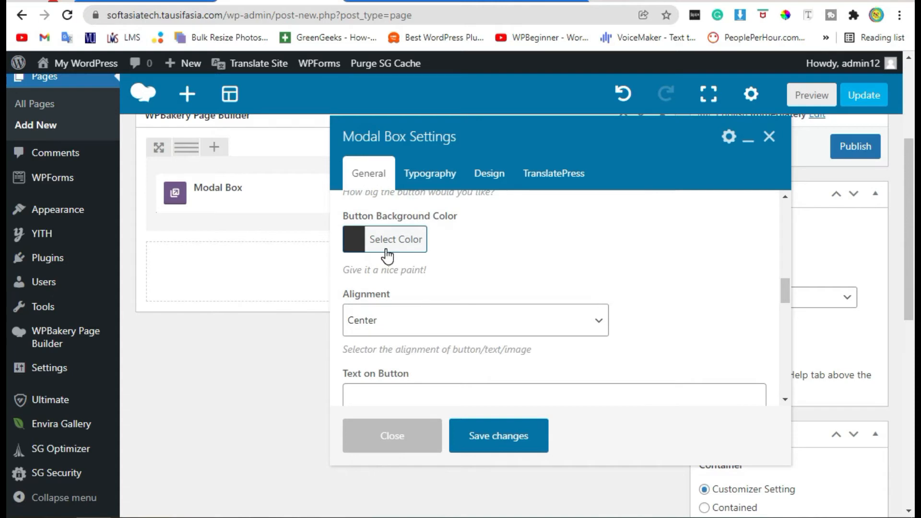
{"action": "left_click", "coordinate": [359, 239]}
{"action": "scroll", "coordinate": [687, 387], "scroll_direction": "down", "scroll_amount": 2}
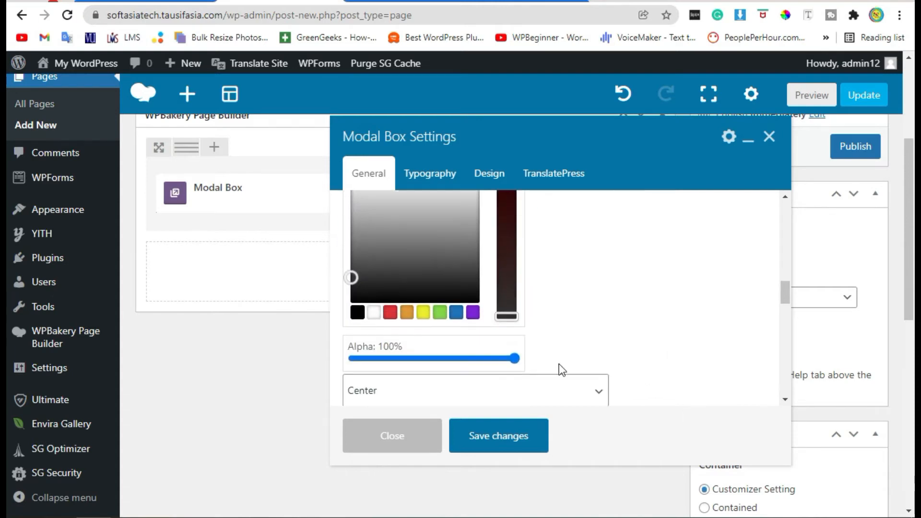
{"action": "left_click", "coordinate": [391, 312]}
Set the text on the modal's button to "Click on it".
{"action": "scroll", "coordinate": [578, 298], "scroll_direction": "down", "scroll_amount": 3}
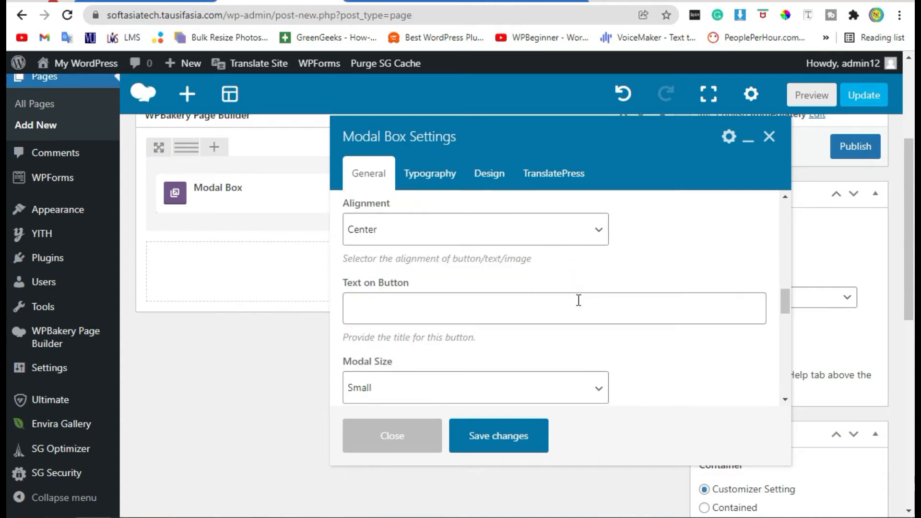
{"action": "left_click", "coordinate": [371, 304]}
{"action": "type", "text": "C"}
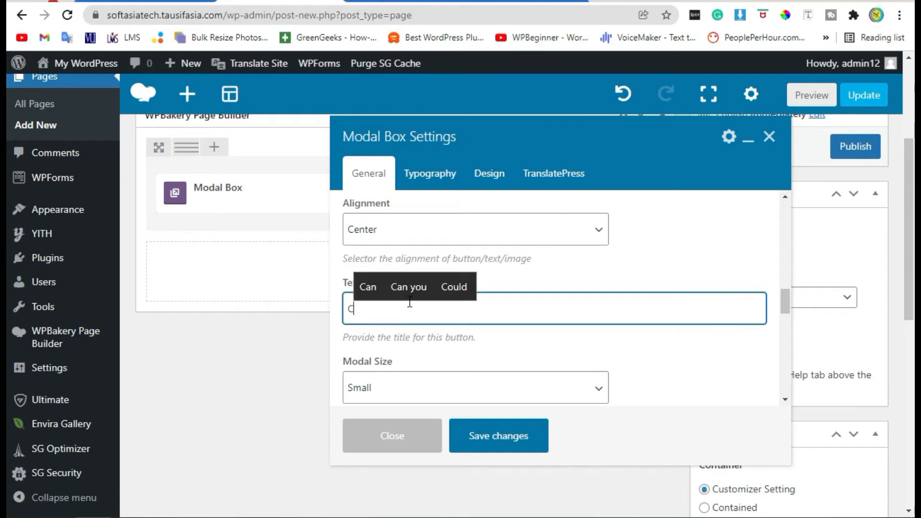
{"action": "type", "text": "lick o"}
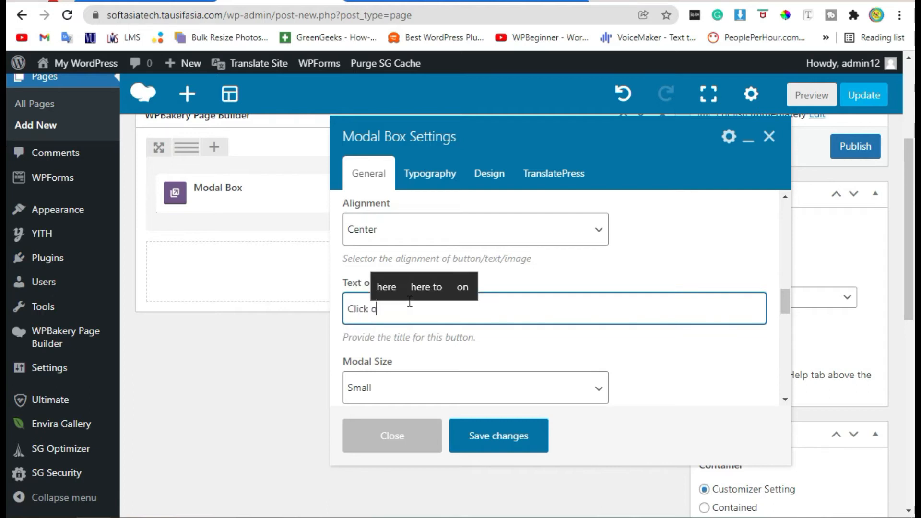
{"action": "type", "text": "n it"}
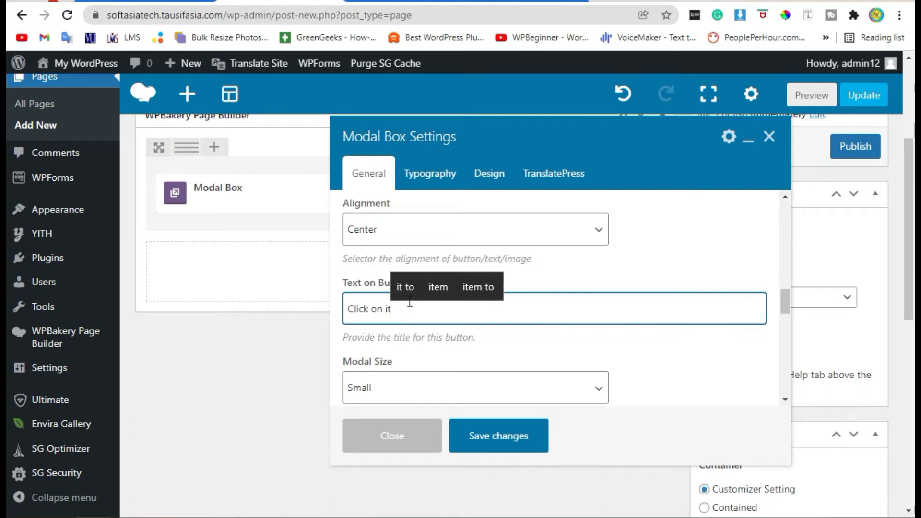
{"action": "left_click", "coordinate": [650, 359]}
Set the modal size to Large.
{"action": "scroll", "coordinate": [649, 357], "scroll_direction": "down", "scroll_amount": 2}
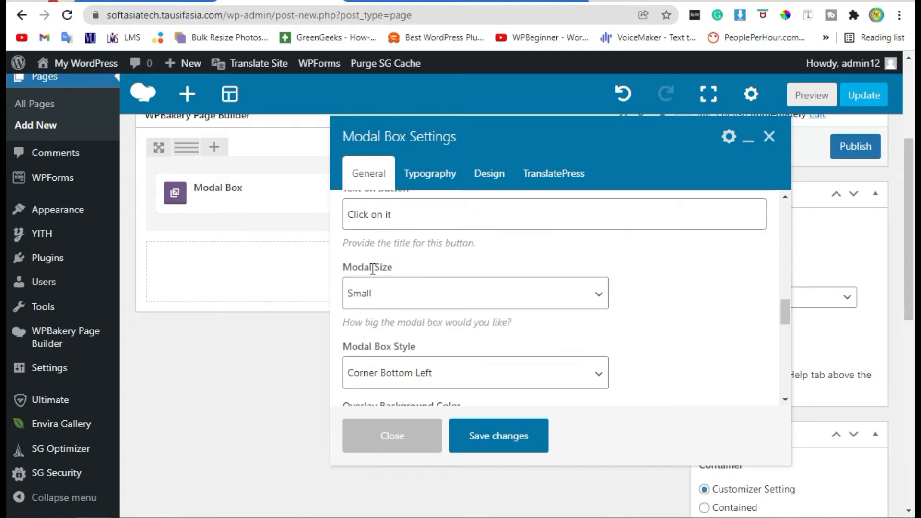
{"action": "left_click", "coordinate": [373, 301]}
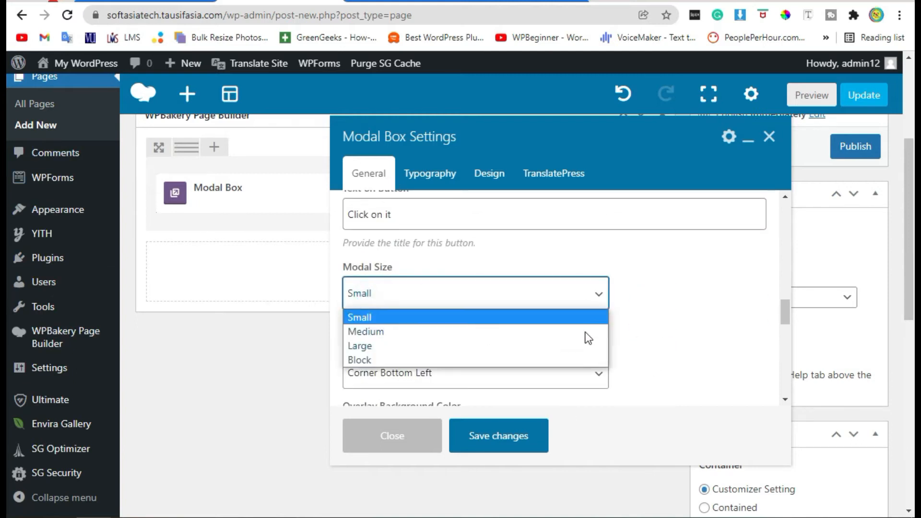
{"action": "left_click", "coordinate": [537, 346]}
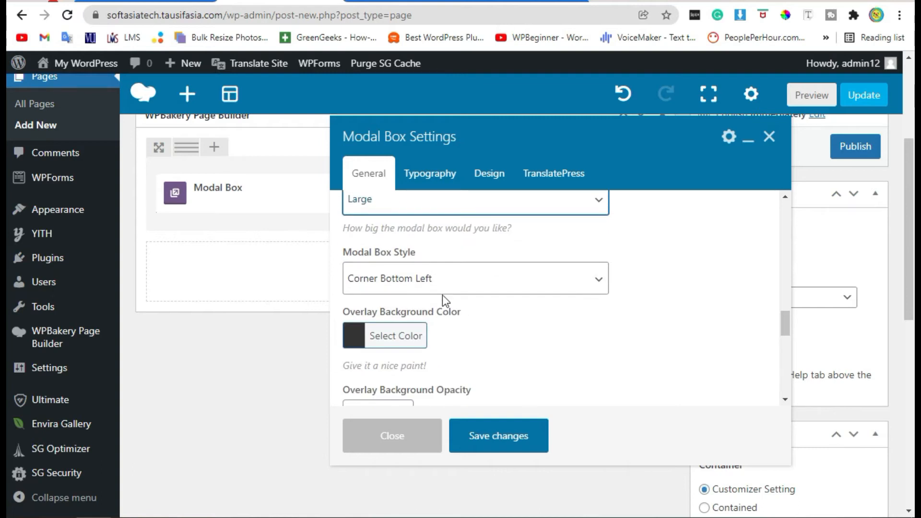
Set the modal box style to the Fade animation.
{"action": "triple_click", "coordinate": [353, 253]}
{"action": "left_click", "coordinate": [422, 275]}
{"action": "scroll", "coordinate": [648, 331], "scroll_direction": "up", "scroll_amount": 1}
{"action": "scroll", "coordinate": [625, 327], "scroll_direction": "up", "scroll_amount": 1}
{"action": "scroll", "coordinate": [411, 254], "scroll_direction": "down", "scroll_amount": 4}
{"action": "scroll", "coordinate": [451, 307], "scroll_direction": "up", "scroll_amount": 2}
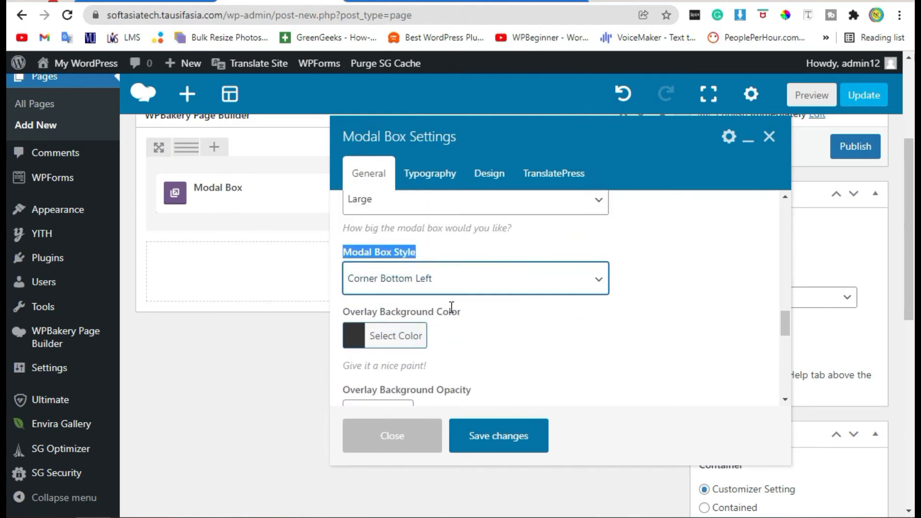
{"action": "left_click", "coordinate": [428, 276]}
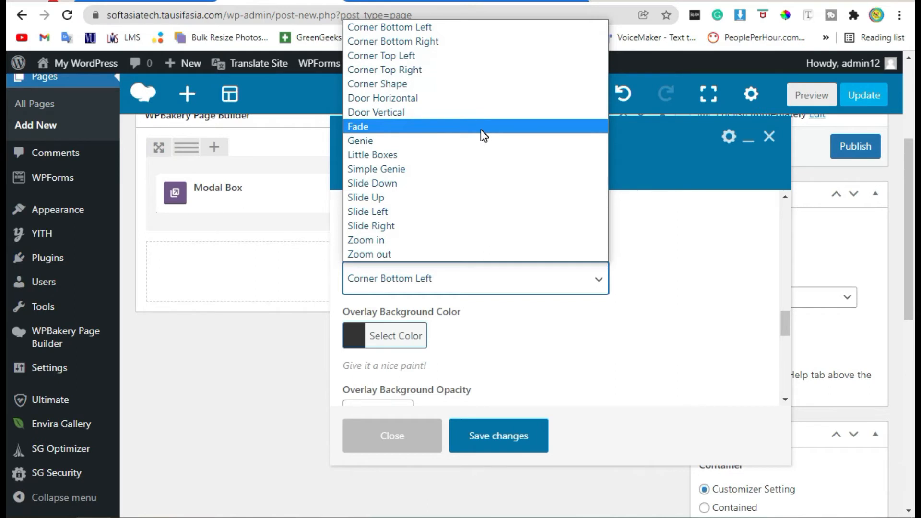
{"action": "left_click", "coordinate": [480, 128]}
Change the overlay background colour to a slightly lighter grey.
{"action": "scroll", "coordinate": [563, 306], "scroll_direction": "down", "scroll_amount": 2}
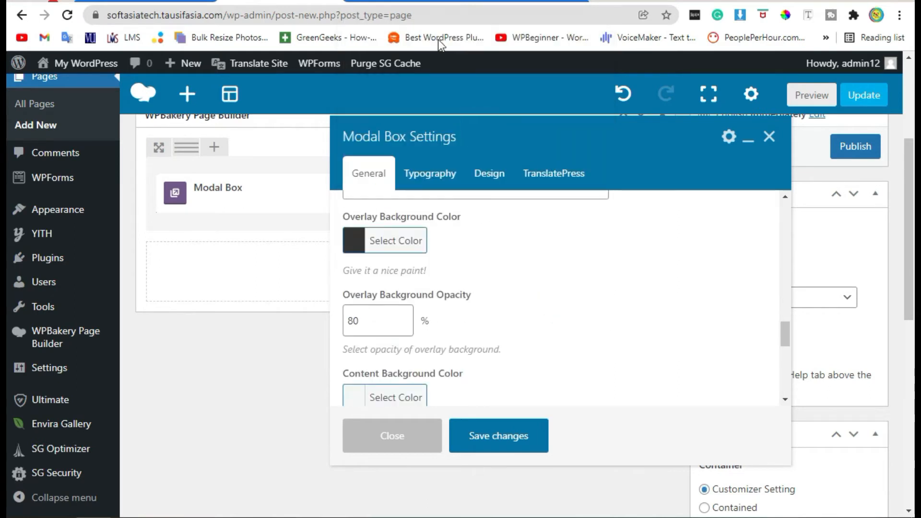
{"action": "left_click", "coordinate": [359, 247]}
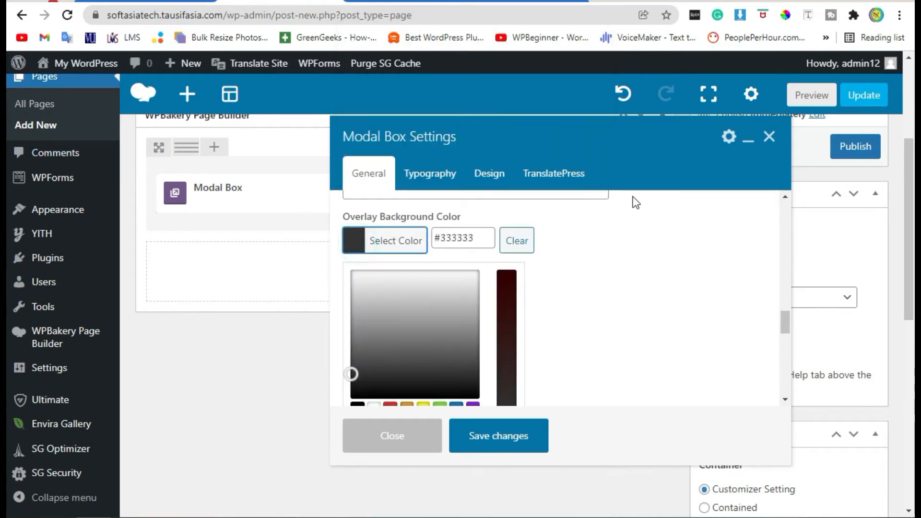
{"action": "left_click_drag", "start_coordinate": [354, 373], "coordinate": [374, 352]}
{"action": "left_click", "coordinate": [617, 314]}
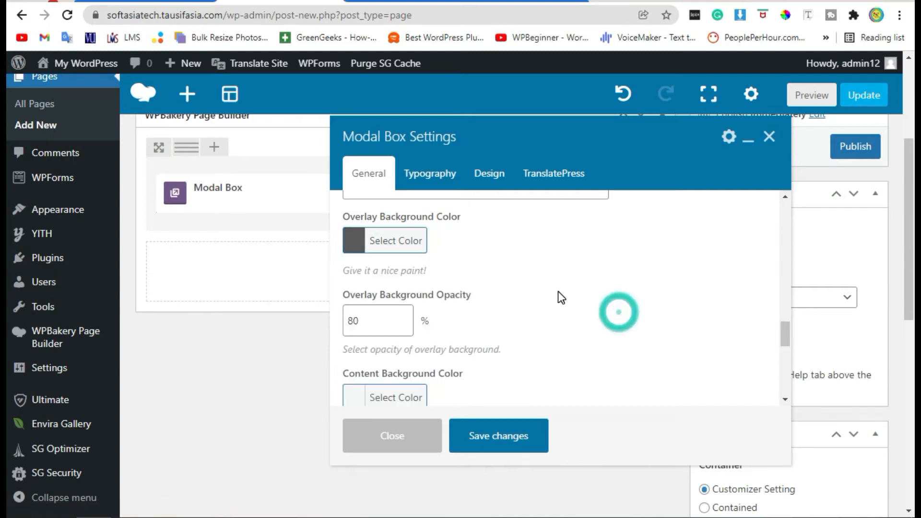
Set the overlay background opacity to 70% and save the modal box settings.
{"action": "scroll", "coordinate": [558, 293], "scroll_direction": "down", "scroll_amount": 2}
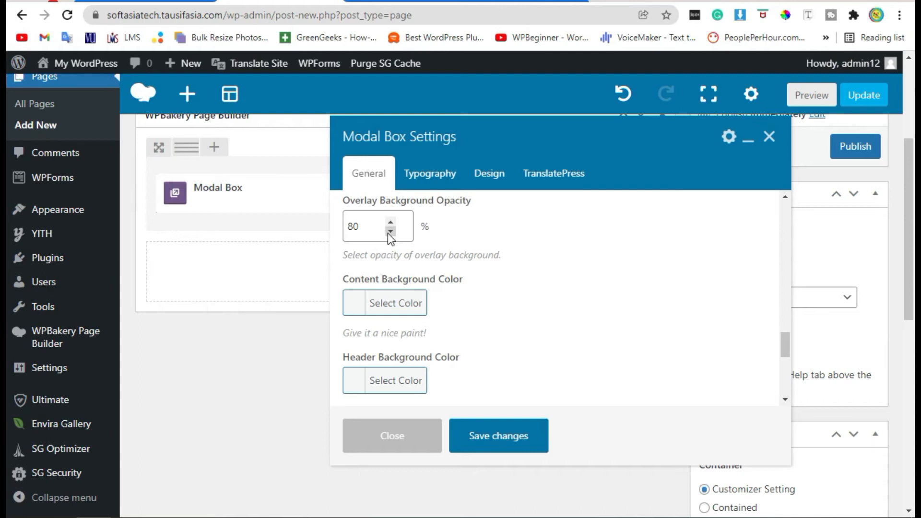
{"action": "double_click", "coordinate": [376, 226]}
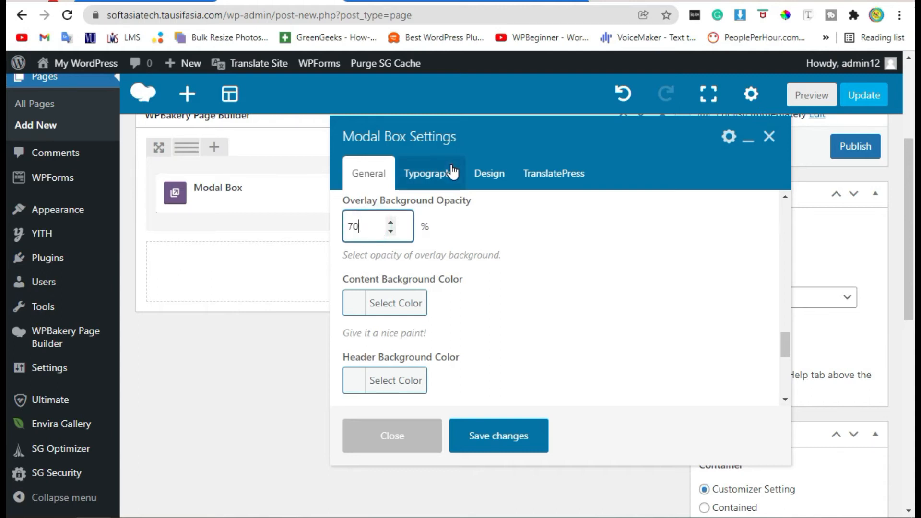
{"action": "scroll", "coordinate": [463, 273], "scroll_direction": "down", "scroll_amount": 4}
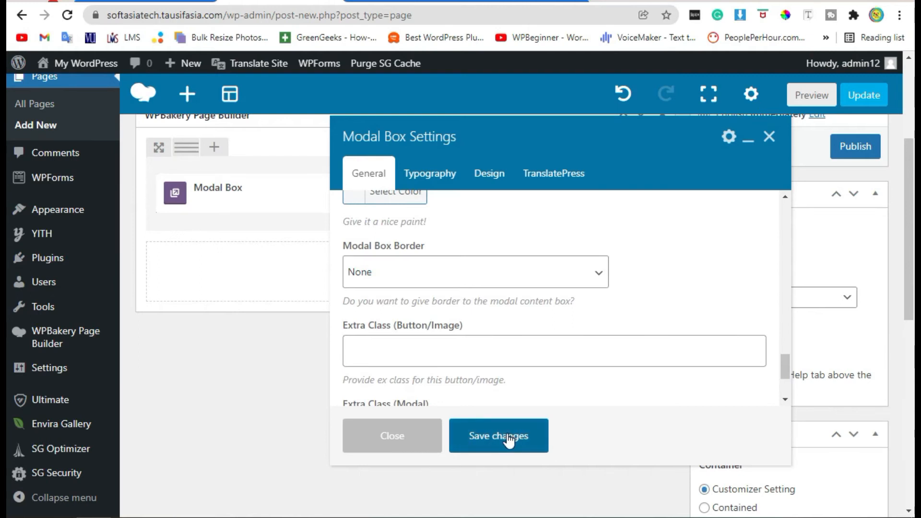
{"action": "left_click", "coordinate": [509, 438]}
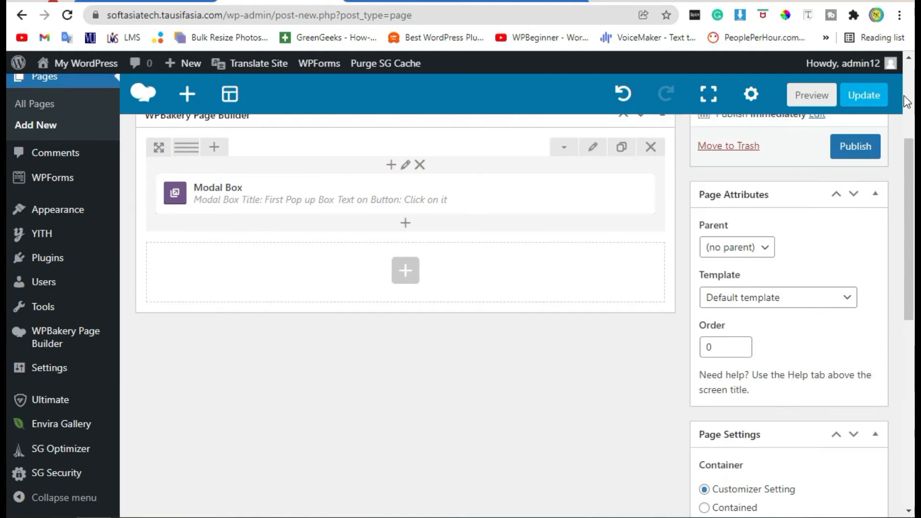
Preview the page, open the pop-up from its button to check its text and image, and close it.
{"action": "left_click", "coordinate": [819, 98]}
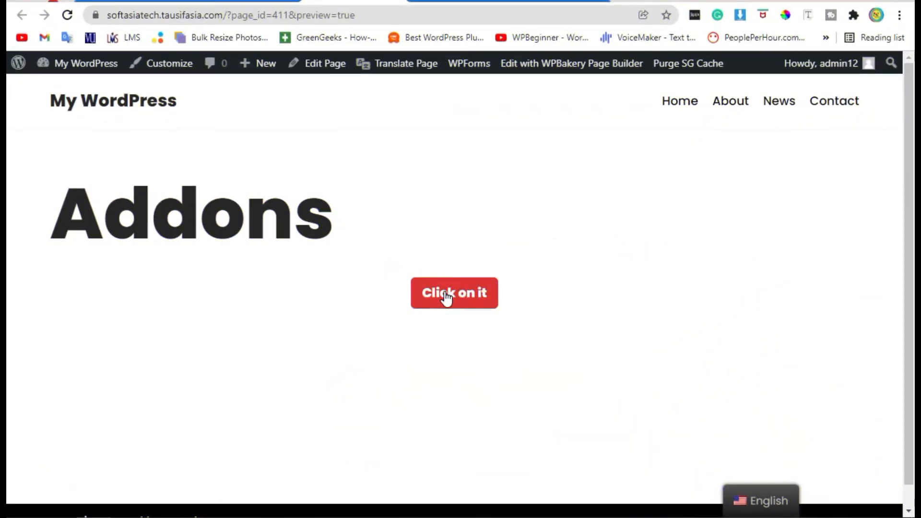
{"action": "left_click", "coordinate": [445, 296]}
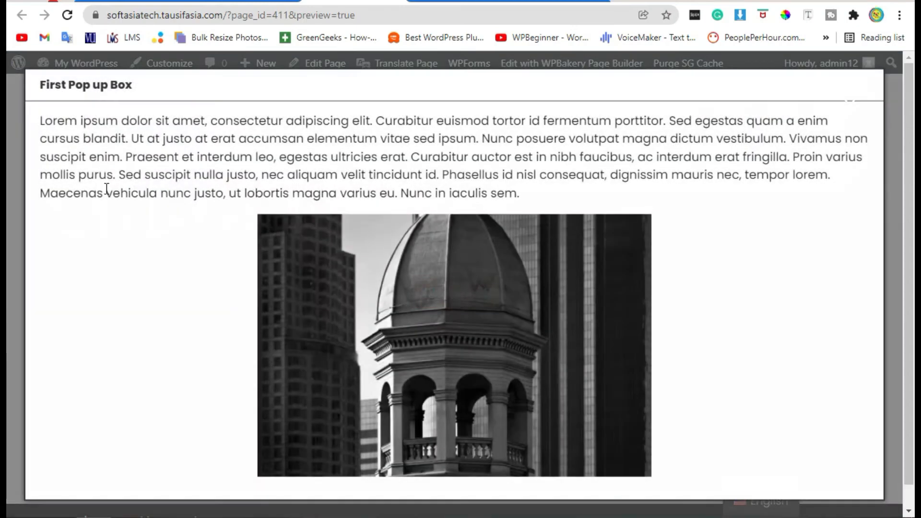
{"action": "left_click_drag", "start_coordinate": [41, 124], "coordinate": [706, 314]}
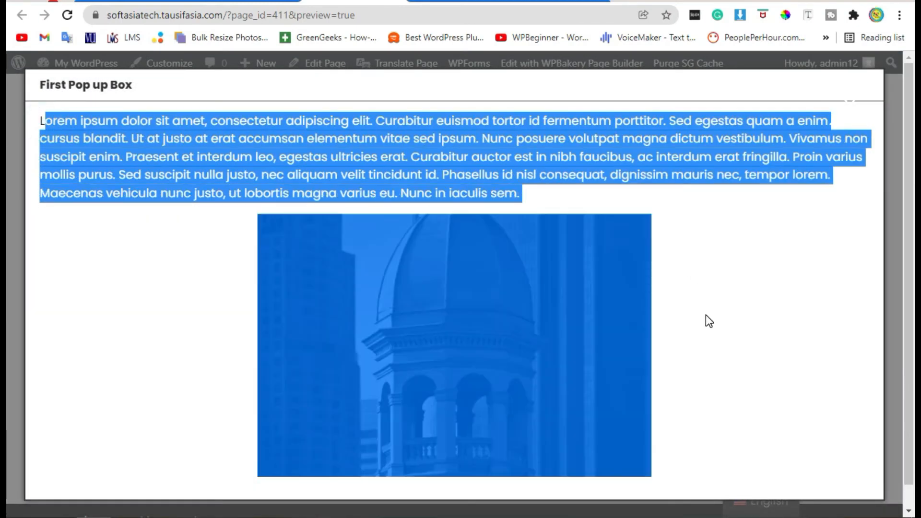
{"action": "left_click", "coordinate": [706, 315]}
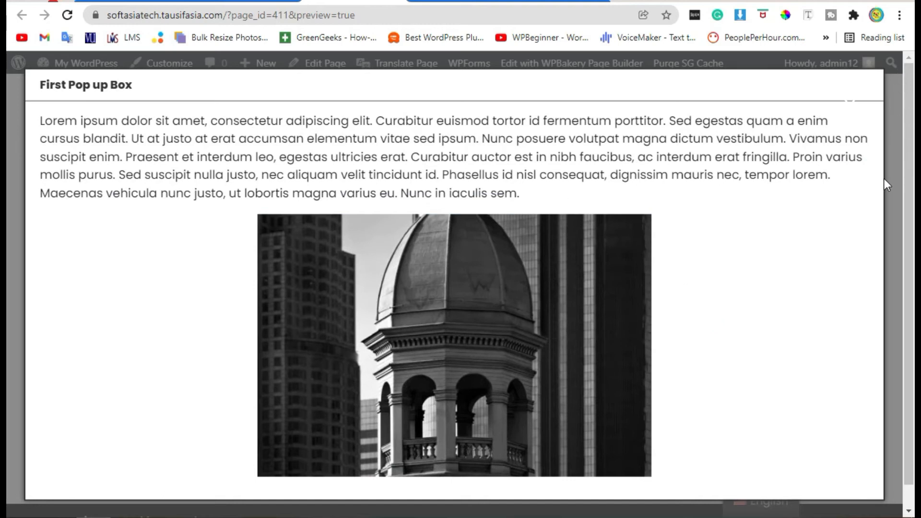
{"action": "left_click", "coordinate": [12, 241]}
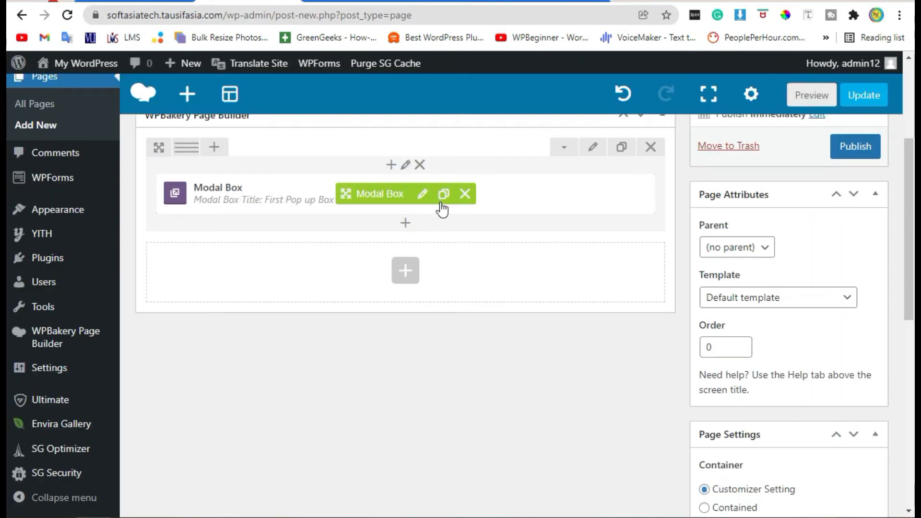
Set the modal size of the existing Modal Box to Medium and save its settings.
{"action": "left_click", "coordinate": [423, 196]}
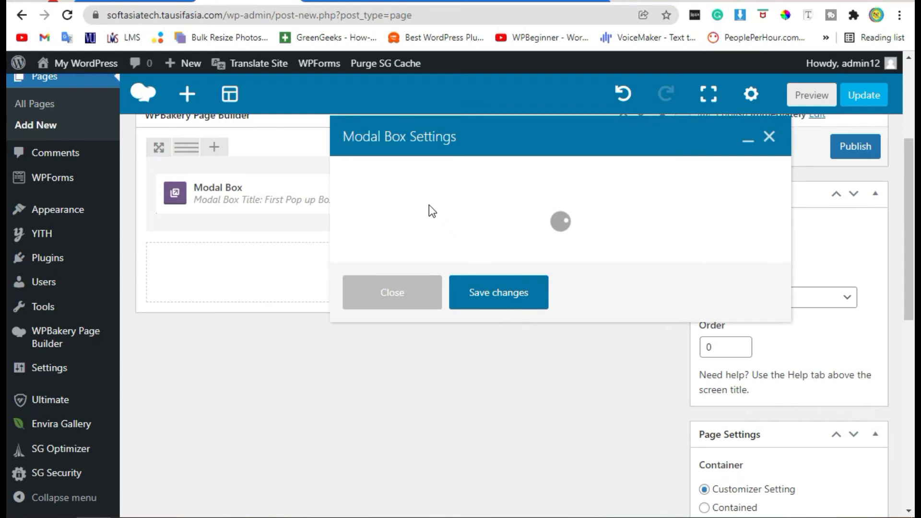
{"action": "scroll", "coordinate": [565, 369], "scroll_direction": "down", "scroll_amount": 10}
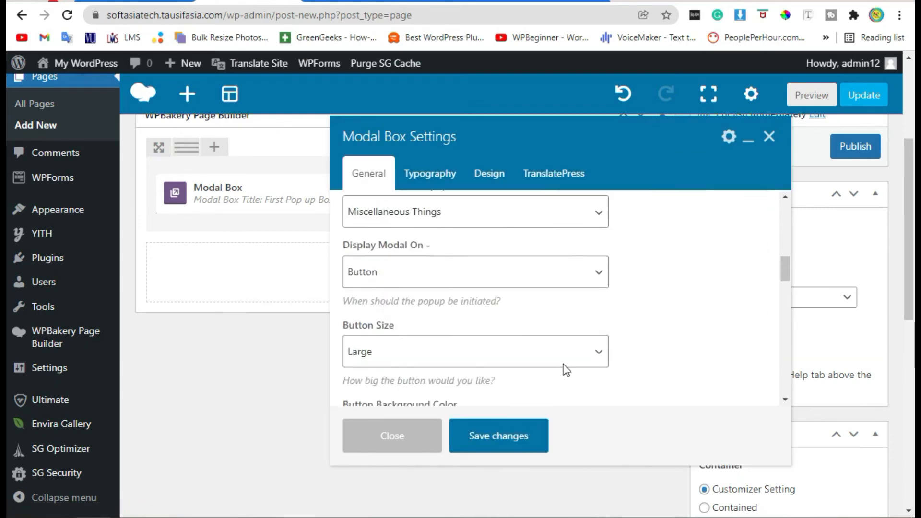
{"action": "scroll", "coordinate": [566, 369], "scroll_direction": "down", "scroll_amount": 3}
{"action": "scroll", "coordinate": [472, 360], "scroll_direction": "down", "scroll_amount": 2}
{"action": "left_click", "coordinate": [405, 290]}
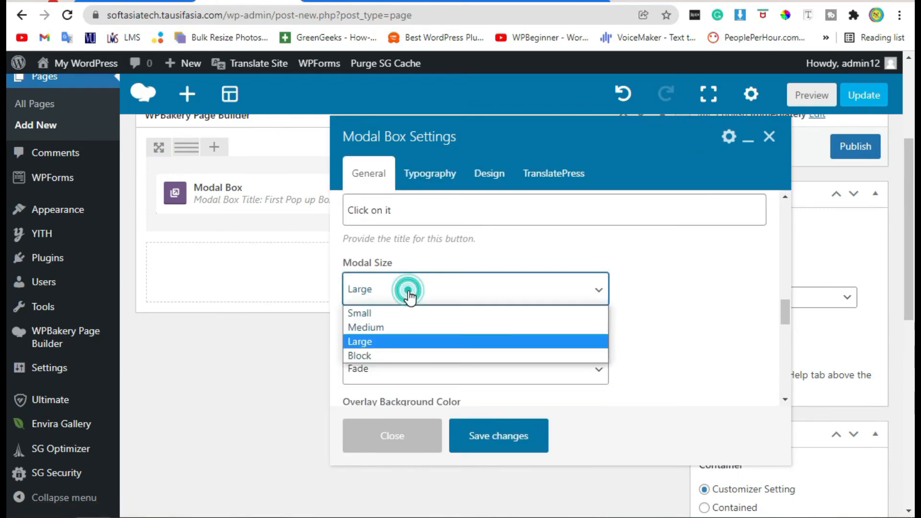
{"action": "left_click", "coordinate": [411, 328]}
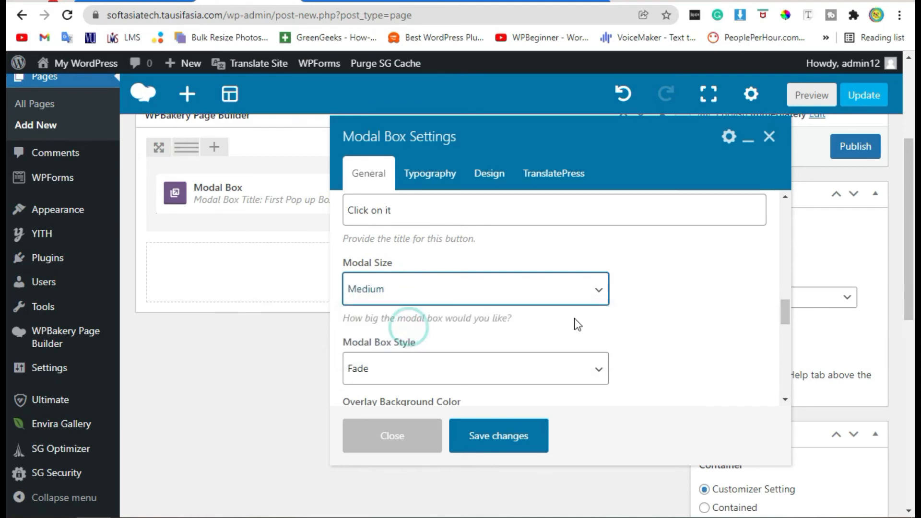
{"action": "left_click", "coordinate": [501, 433]}
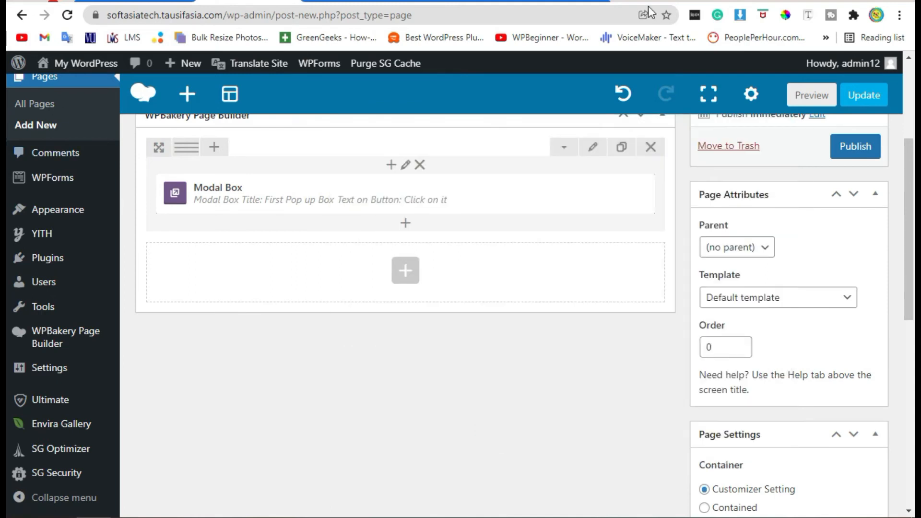
Preview the page, open the pop-up from its button to check its size, text and image, and close it.
{"action": "left_click", "coordinate": [809, 95]}
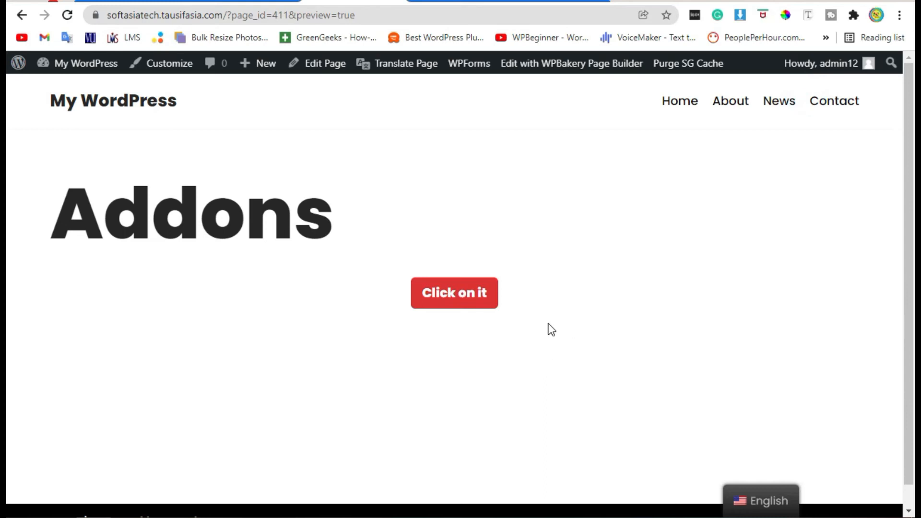
{"action": "left_click", "coordinate": [448, 295]}
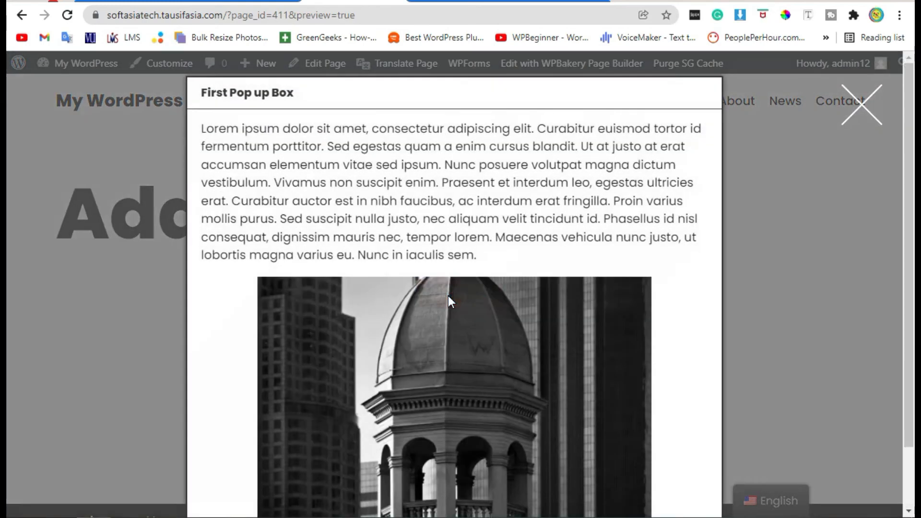
{"action": "scroll", "coordinate": [635, 393], "scroll_direction": "down", "scroll_amount": 2}
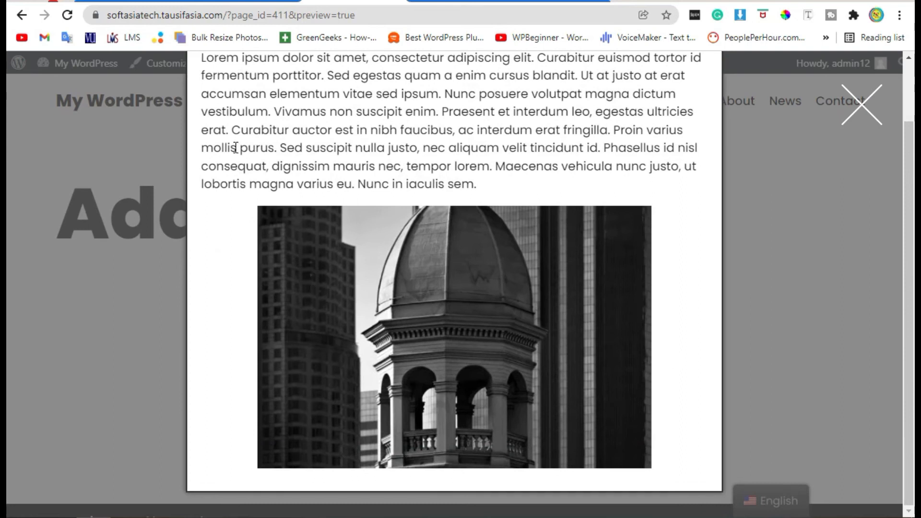
{"action": "left_click_drag", "start_coordinate": [203, 168], "coordinate": [548, 187]}
{"action": "scroll", "coordinate": [777, 200], "scroll_direction": "up", "scroll_amount": 2}
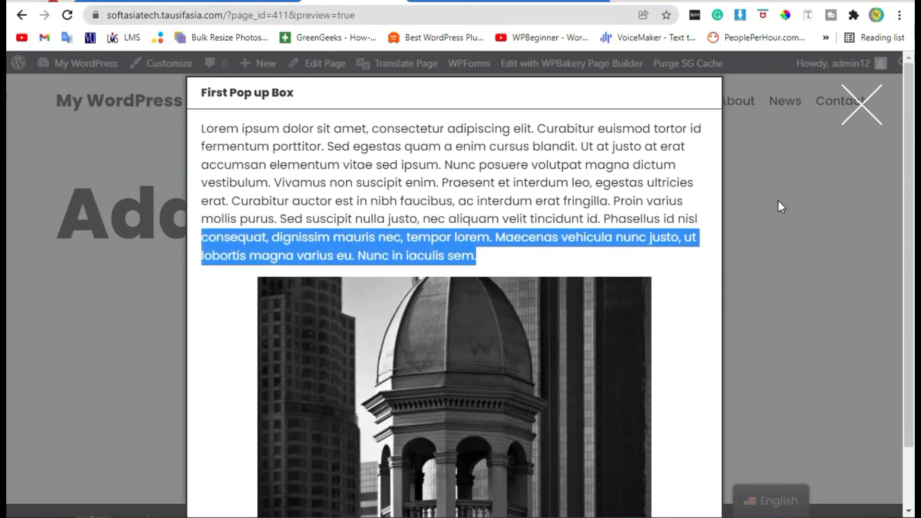
{"action": "left_click", "coordinate": [871, 109]}
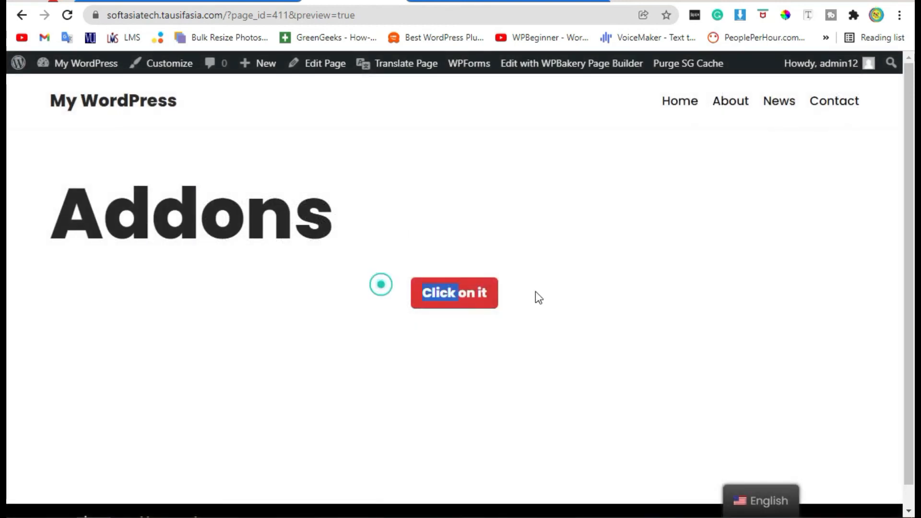
{"action": "left_click_drag", "start_coordinate": [538, 297], "coordinate": [570, 298]}
{"action": "left_click", "coordinate": [382, 185]}
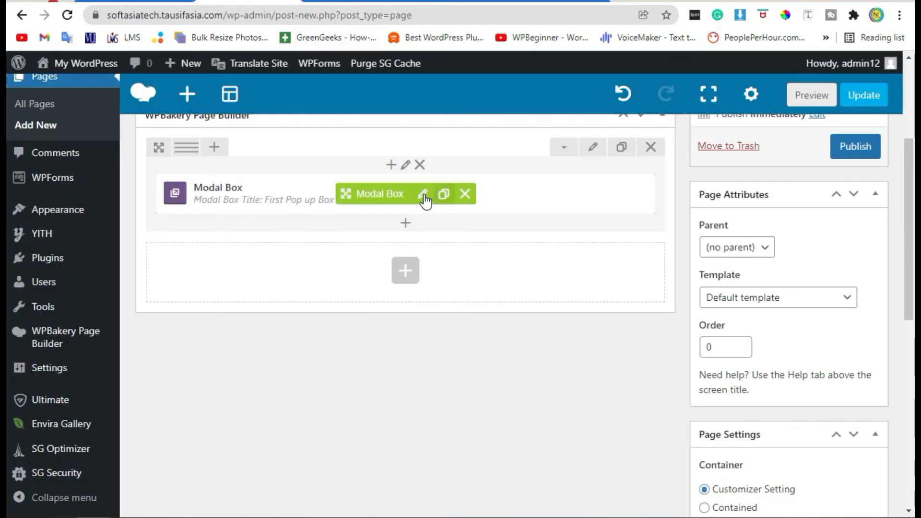
Reopen the Modal Box settings and set the modal box border to Solid.
{"action": "left_click", "coordinate": [422, 194]}
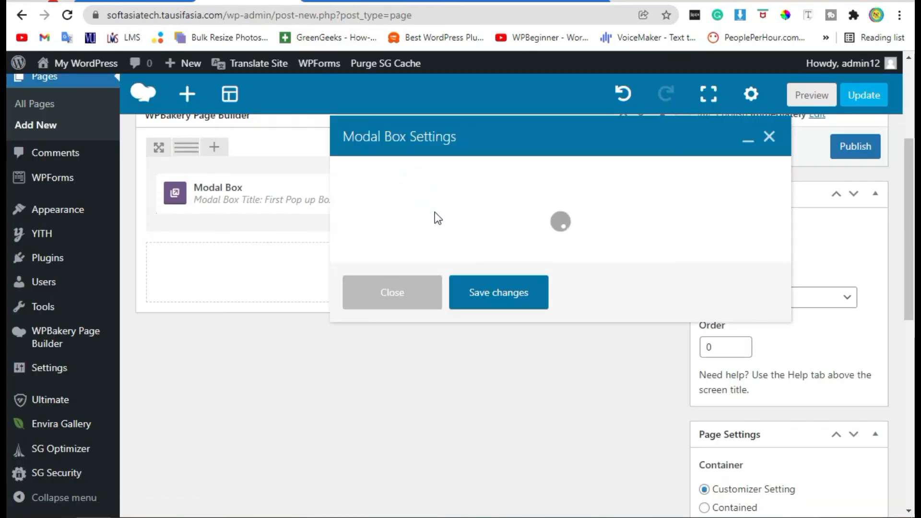
{"action": "scroll", "coordinate": [646, 211], "scroll_direction": "down", "scroll_amount": 10}
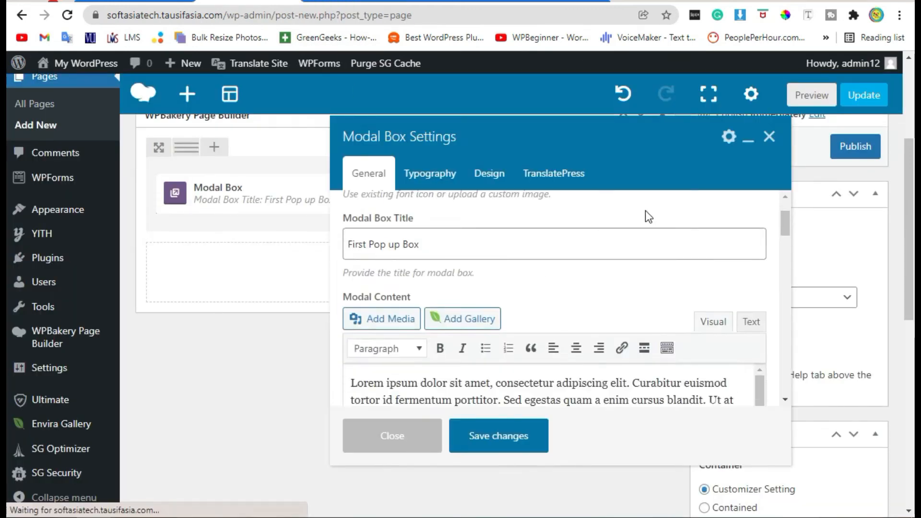
{"action": "scroll", "coordinate": [484, 252], "scroll_direction": "down", "scroll_amount": 5}
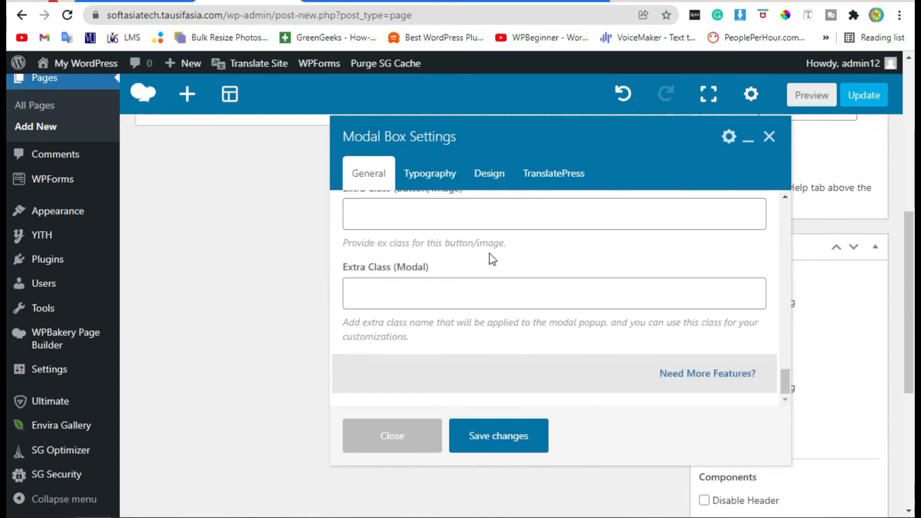
{"action": "scroll", "coordinate": [510, 238], "scroll_direction": "up", "scroll_amount": 8}
{"action": "left_click_drag", "start_coordinate": [361, 298], "coordinate": [422, 300]}
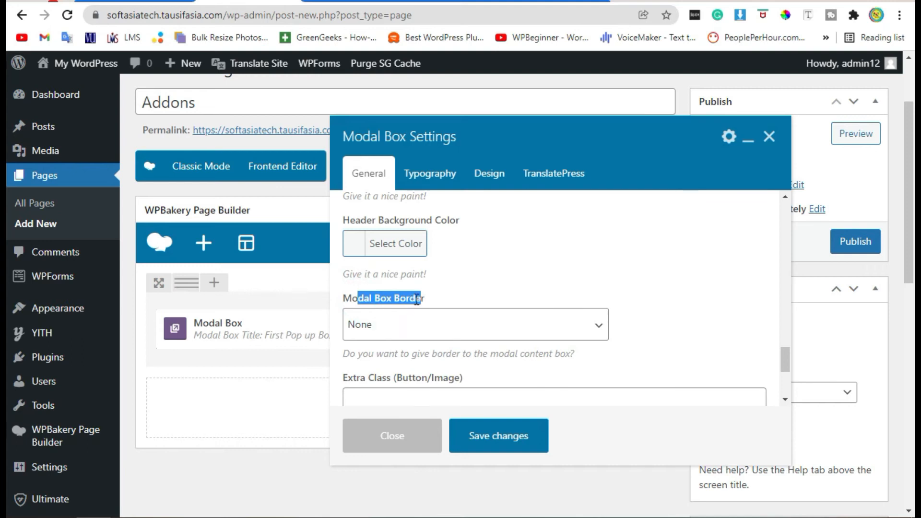
{"action": "left_click", "coordinate": [408, 328]}
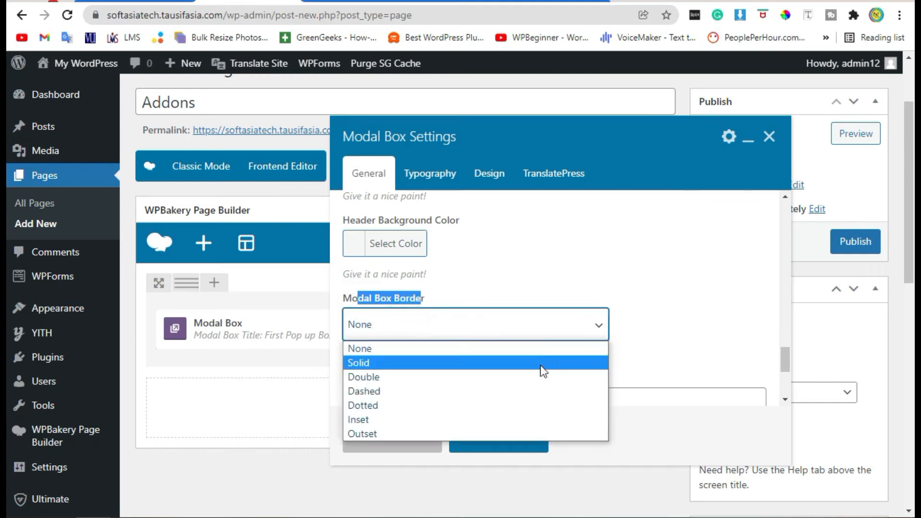
{"action": "left_click", "coordinate": [514, 368]}
{"action": "left_click", "coordinate": [666, 284]}
Set the modal box border width to 5 px.
{"action": "scroll", "coordinate": [543, 331], "scroll_direction": "down", "scroll_amount": 2}
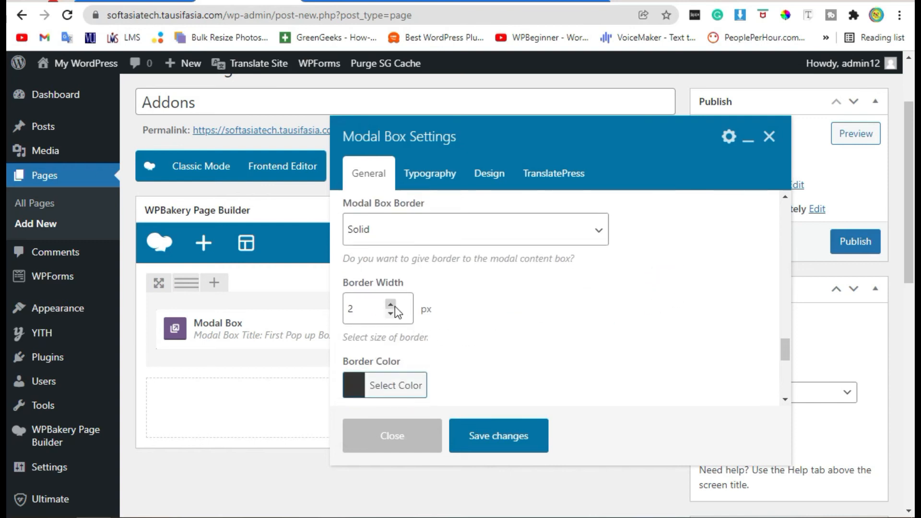
{"action": "left_click", "coordinate": [365, 307]}
{"action": "double_click", "coordinate": [376, 305]}
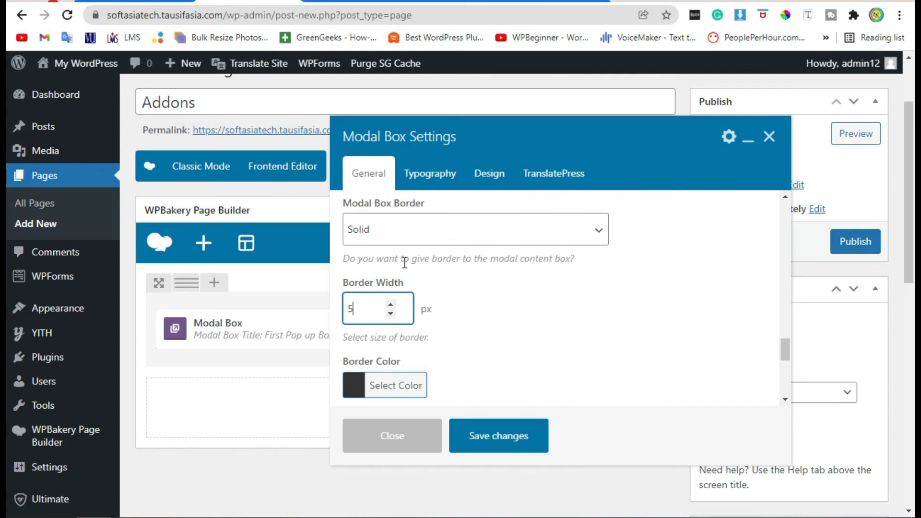
{"action": "type", "text": "5"}
Change the modal box border colour to bright yellow.
{"action": "scroll", "coordinate": [616, 343], "scroll_direction": "down", "scroll_amount": 2}
{"action": "left_click", "coordinate": [373, 290]}
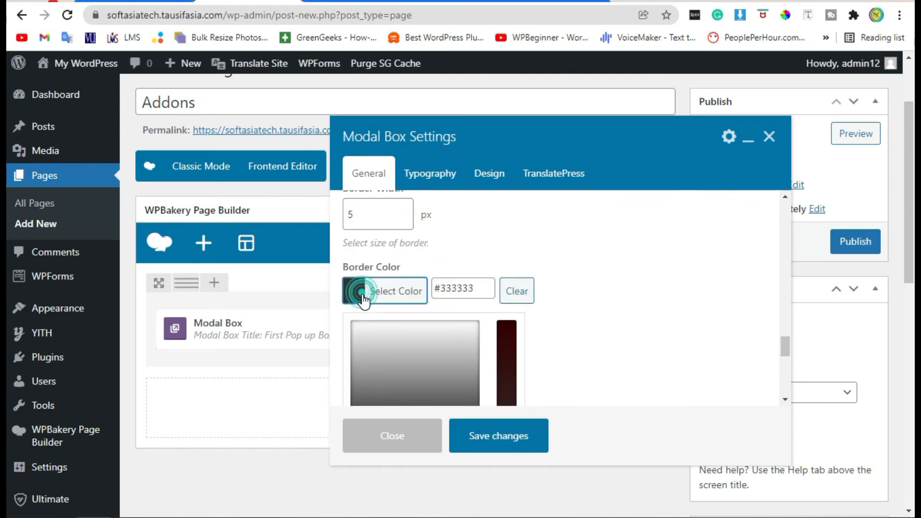
{"action": "scroll", "coordinate": [628, 336], "scroll_direction": "down", "scroll_amount": 3}
{"action": "left_click", "coordinate": [423, 269]}
{"action": "left_click", "coordinate": [531, 247]}
Increase the border radius to round the modal box corners and save the settings.
{"action": "scroll", "coordinate": [530, 263], "scroll_direction": "up", "scroll_amount": 3}
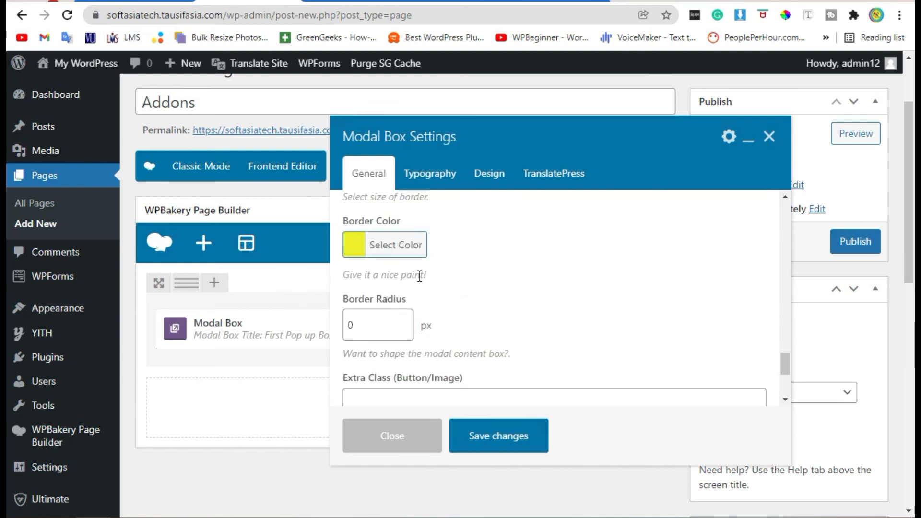
{"action": "double_click", "coordinate": [372, 326]}
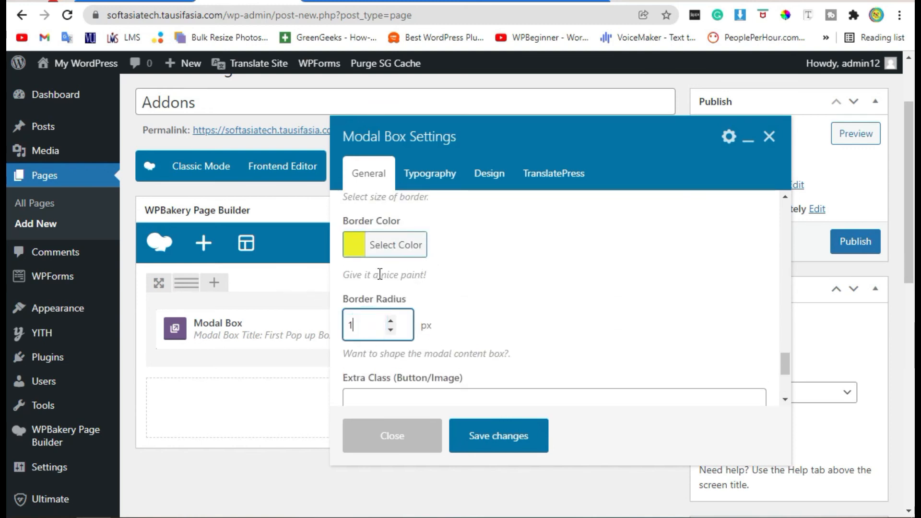
{"action": "left_click", "coordinate": [477, 436]}
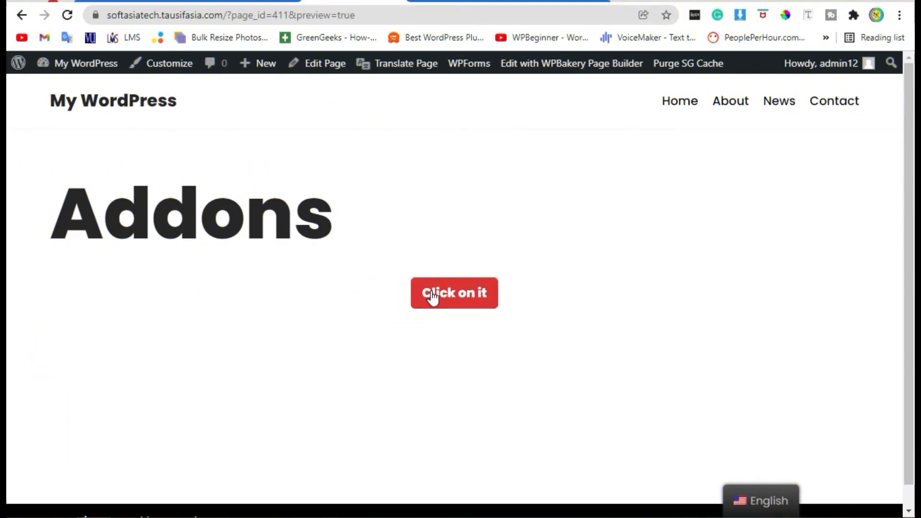
Open the pop-up on the previewed page, examine its border and corners around the whole content, and close it.
{"action": "left_click", "coordinate": [434, 298]}
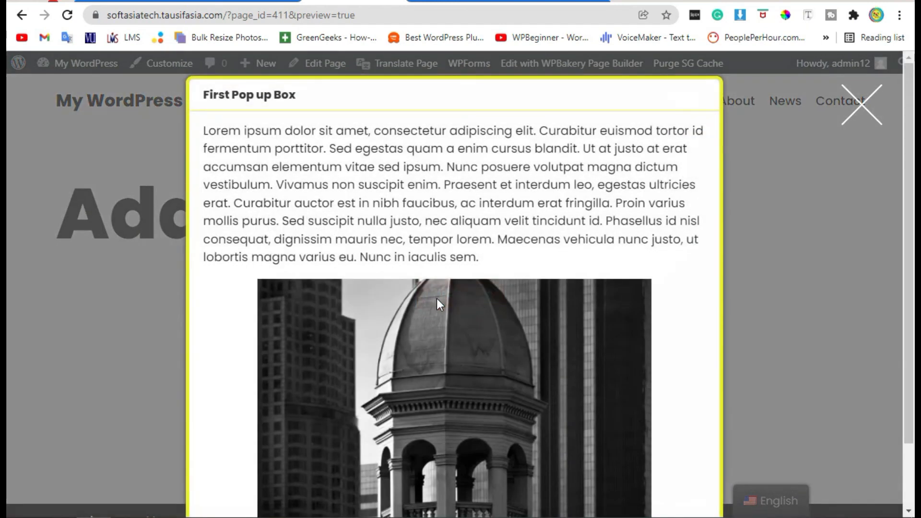
{"action": "scroll", "coordinate": [646, 143], "scroll_direction": "down", "scroll_amount": 2}
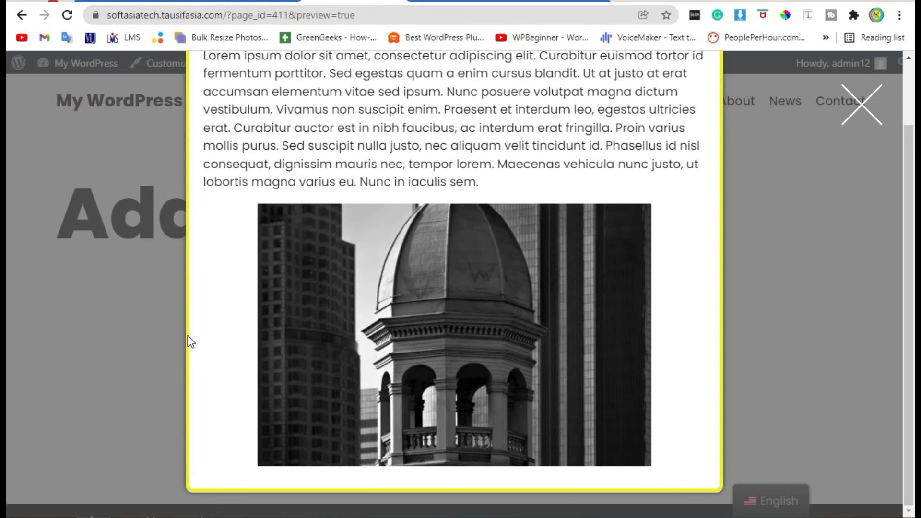
{"action": "scroll", "coordinate": [190, 334], "scroll_direction": "up", "scroll_amount": 2}
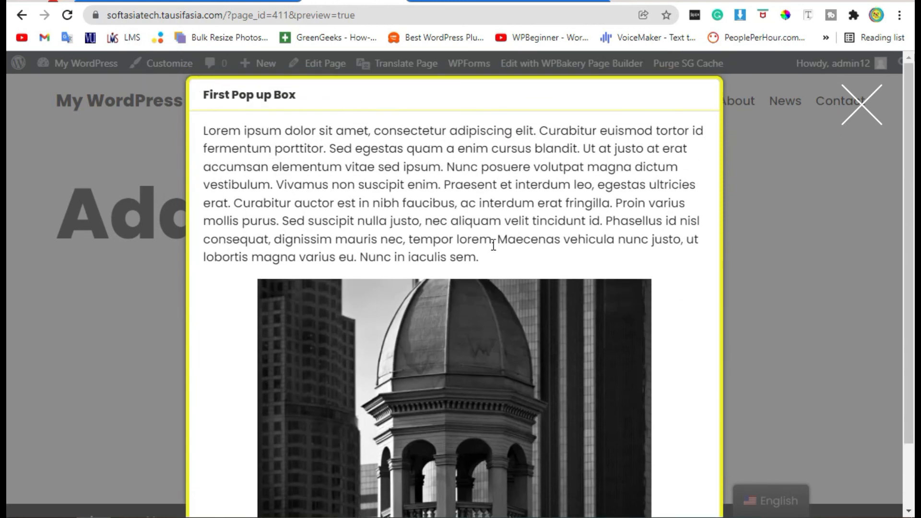
{"action": "scroll", "coordinate": [485, 249], "scroll_direction": "down", "scroll_amount": 2}
{"action": "scroll", "coordinate": [533, 345], "scroll_direction": "up", "scroll_amount": 2}
{"action": "left_click", "coordinate": [782, 225]}
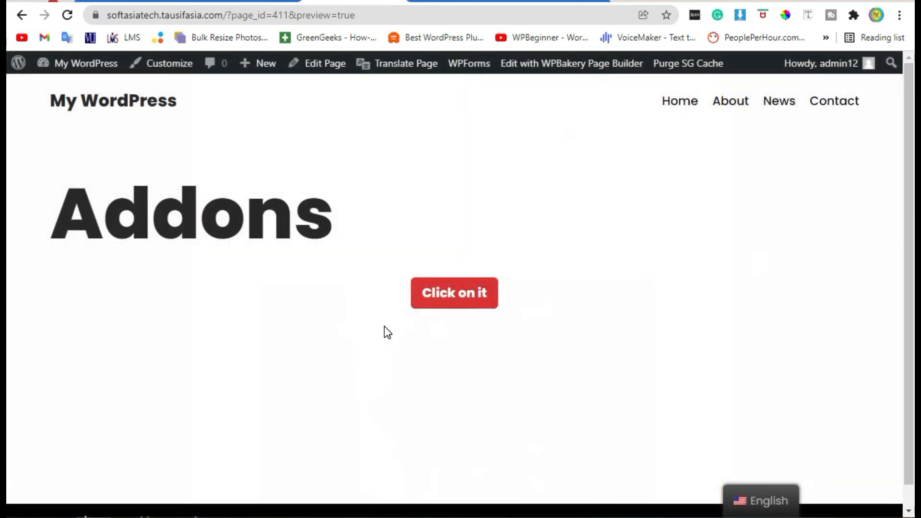